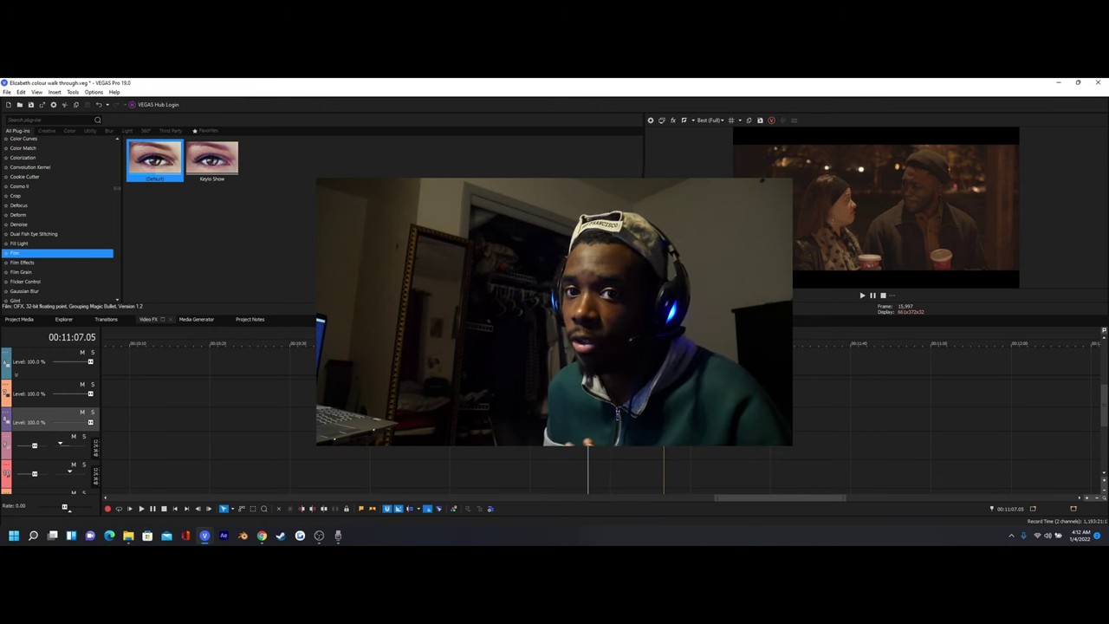
Apply the Film effect's default preset to the clip of the couple on the timeline
mouse_move(595, 394)
left_mouse_down()
mouse_move(604, 391)
mouse_move(577, 397)
mouse_move(606, 385)
mouse_move(597, 388)
left_mouse_up()
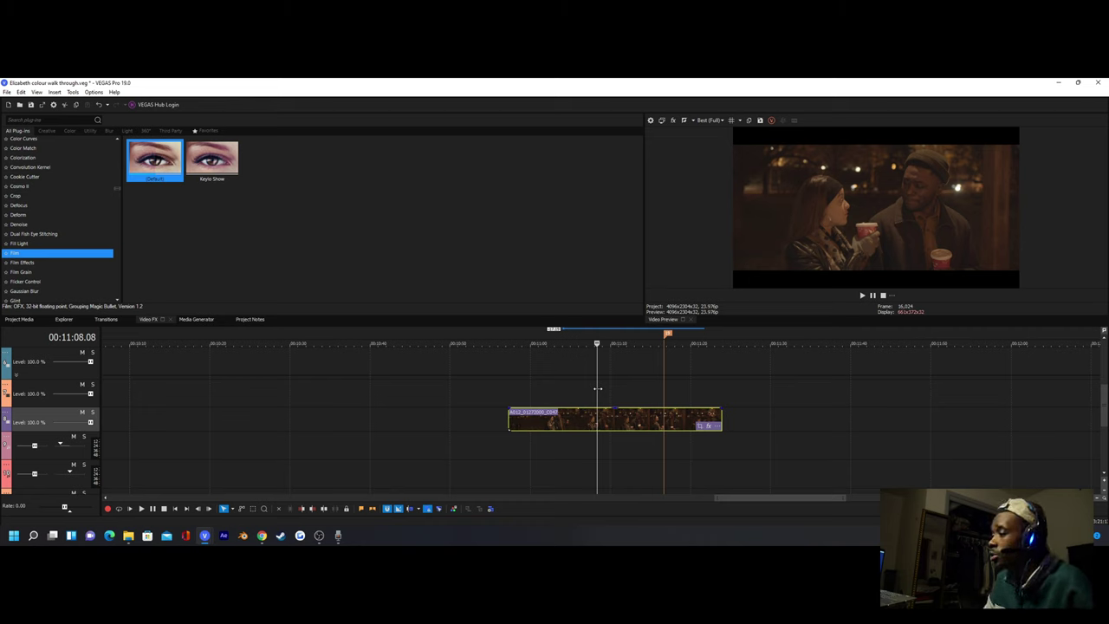
mouse_move(597, 388)
left_mouse_down()
mouse_move(540, 390)
mouse_move(617, 393)
left_mouse_up()
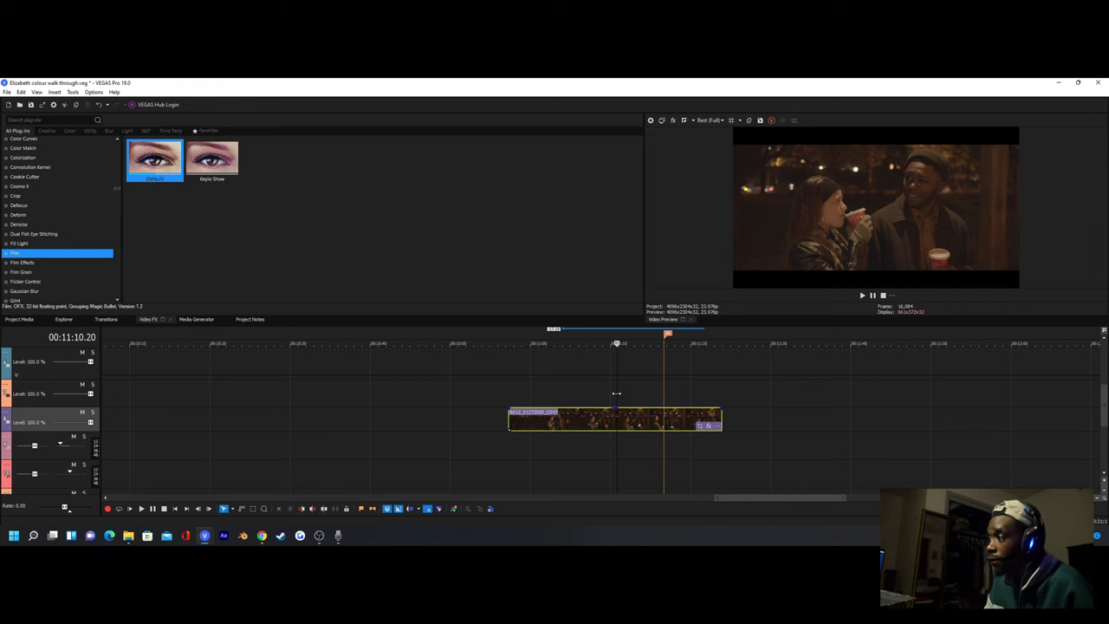
left_click(570, 406)
left_click(568, 406)
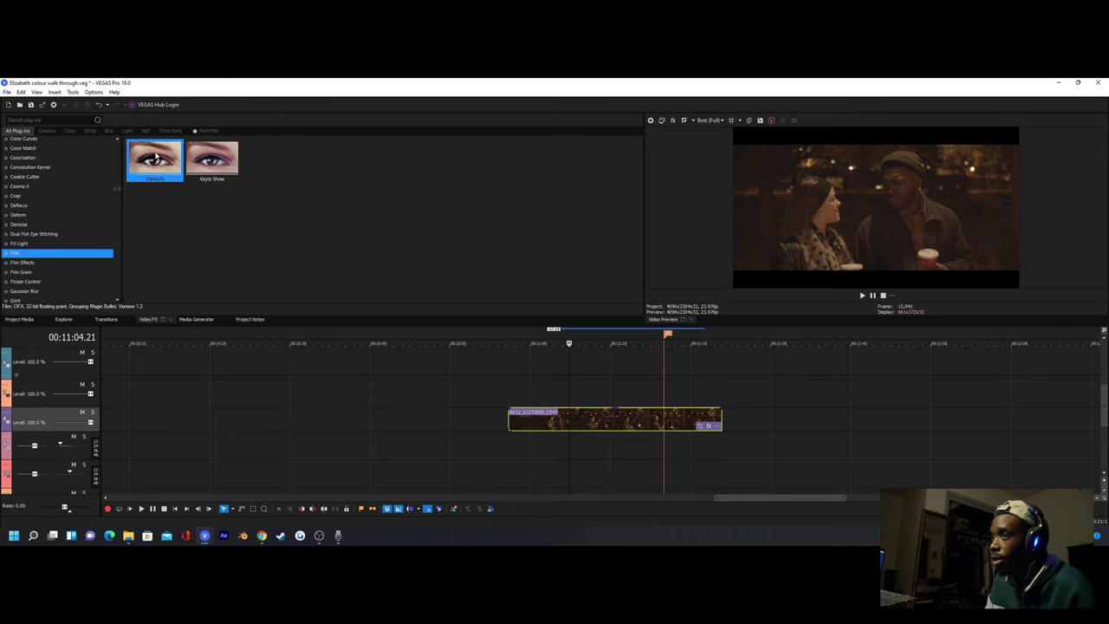
left_click_drag(154, 156, 597, 423)
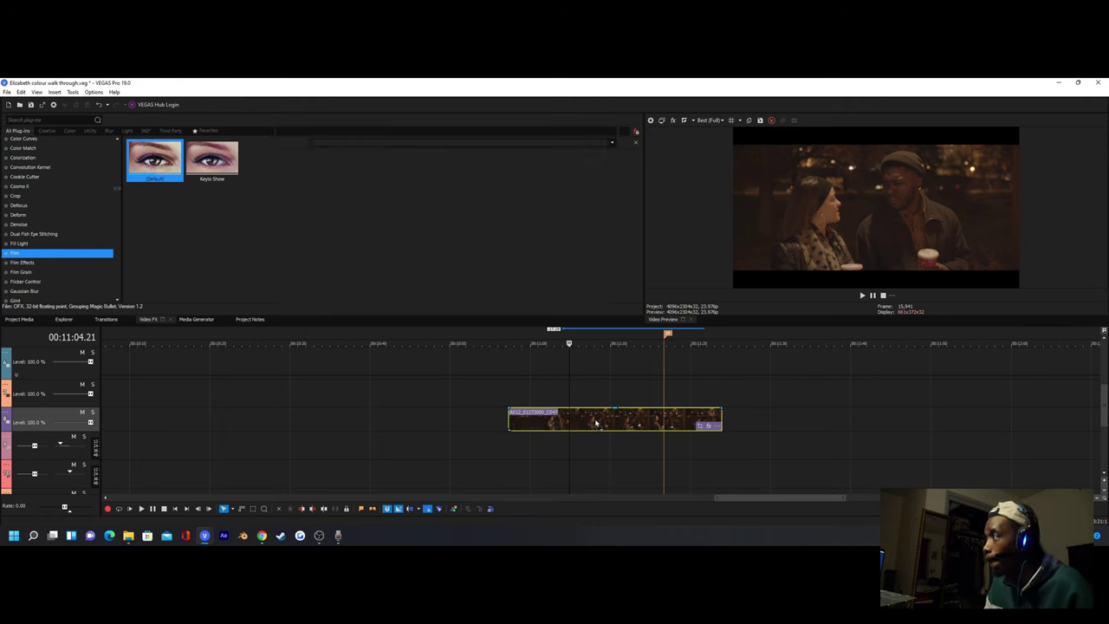
scroll(459, 234, "down", 1)
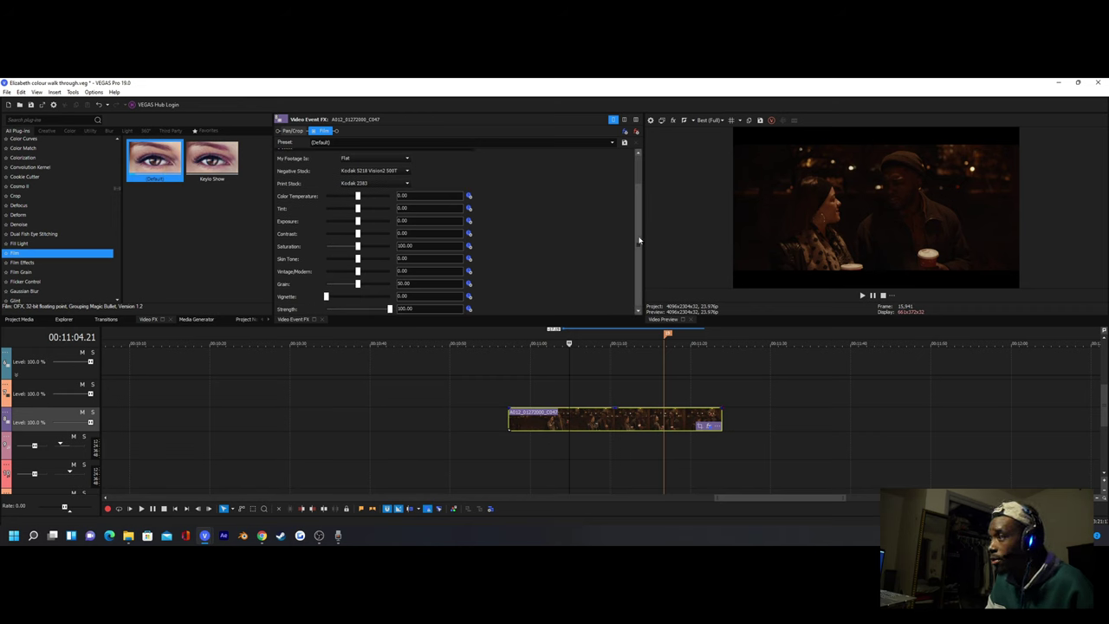
scroll(639, 234, "up", 1)
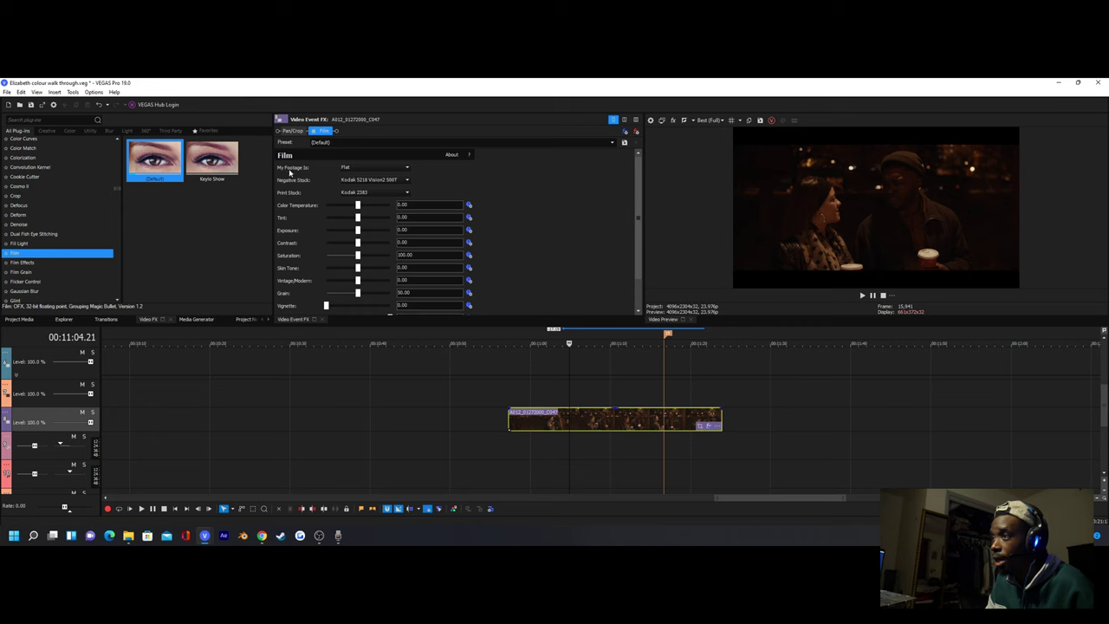
Try the Video and Log footage types in the Film effect and return the footage type to Flat
left_click(343, 167)
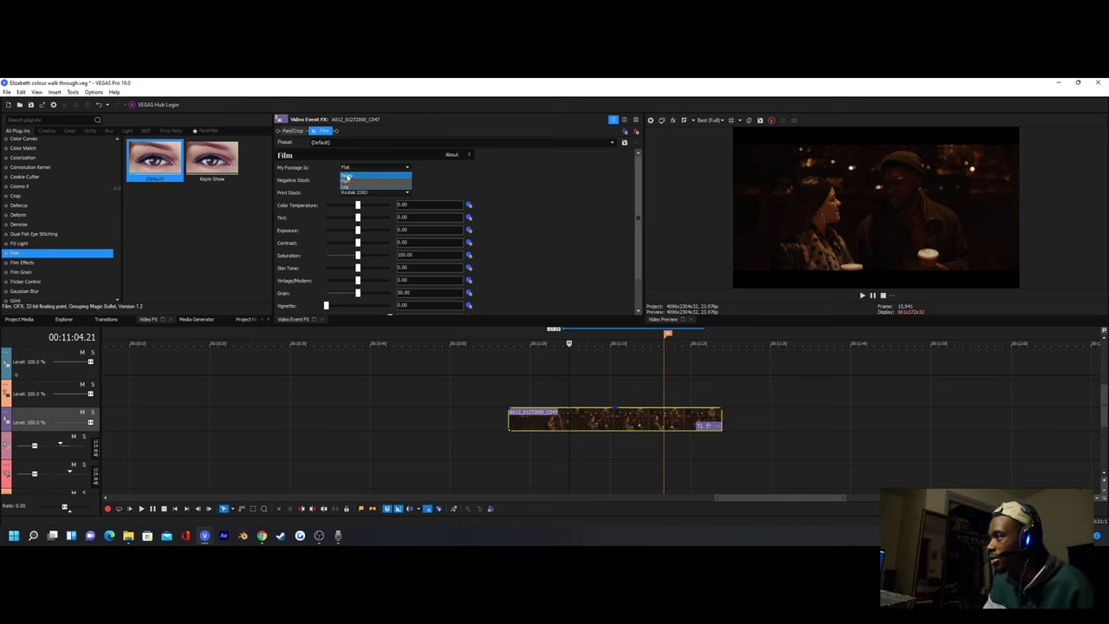
left_click(347, 177)
left_click(357, 168)
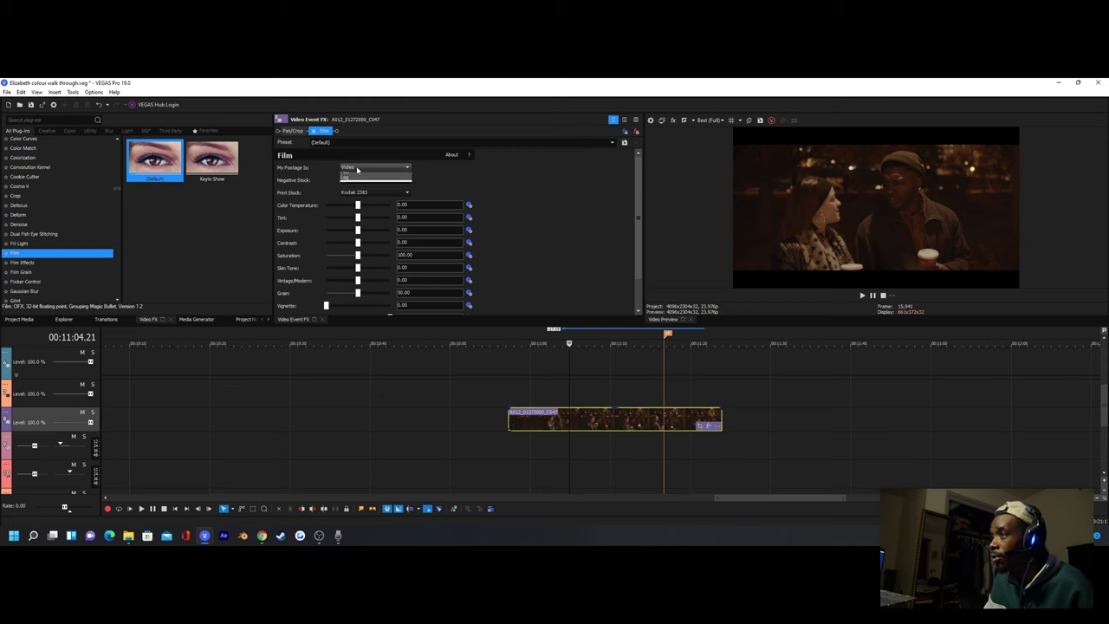
left_click(358, 184)
left_click(358, 169)
left_click(363, 191)
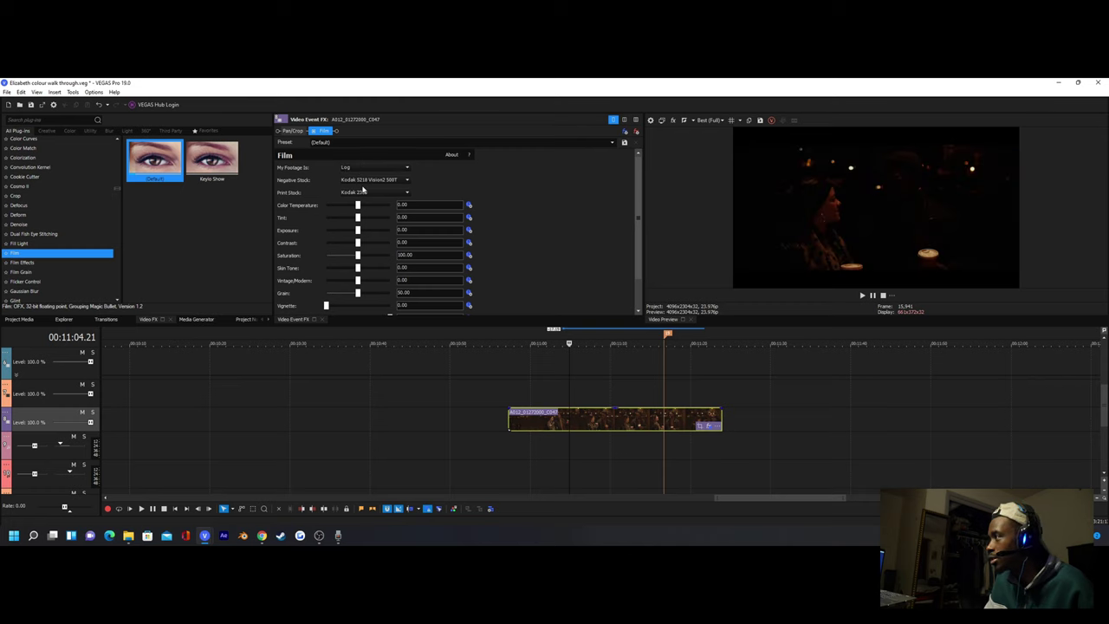
left_click(360, 168)
left_click(357, 182)
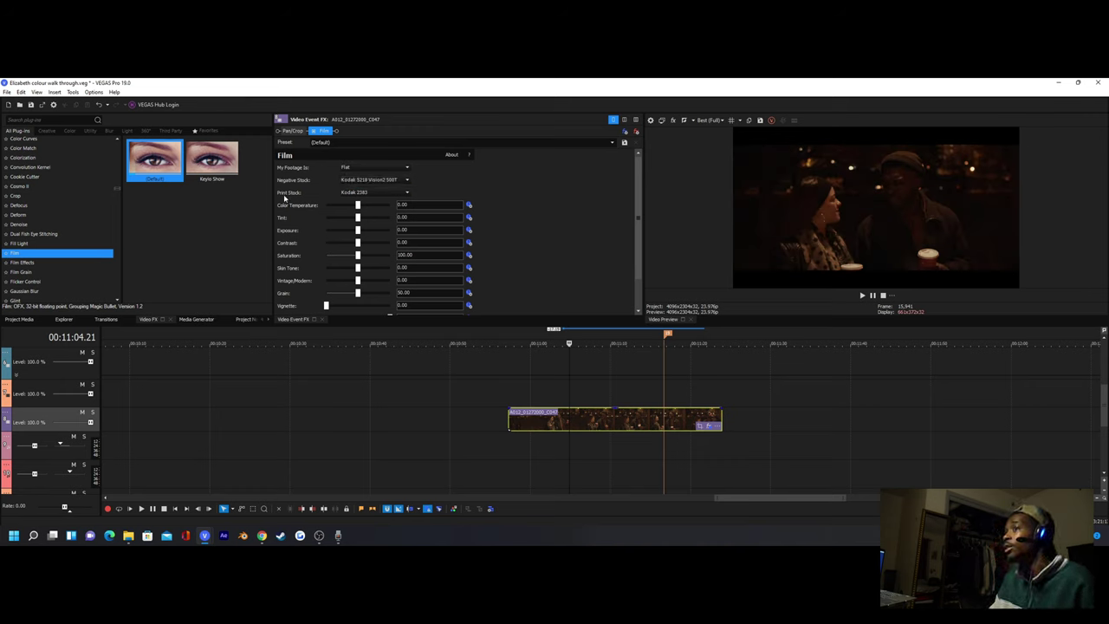
Set the Film effect's Grain to 0
scroll(638, 195, "down", 1)
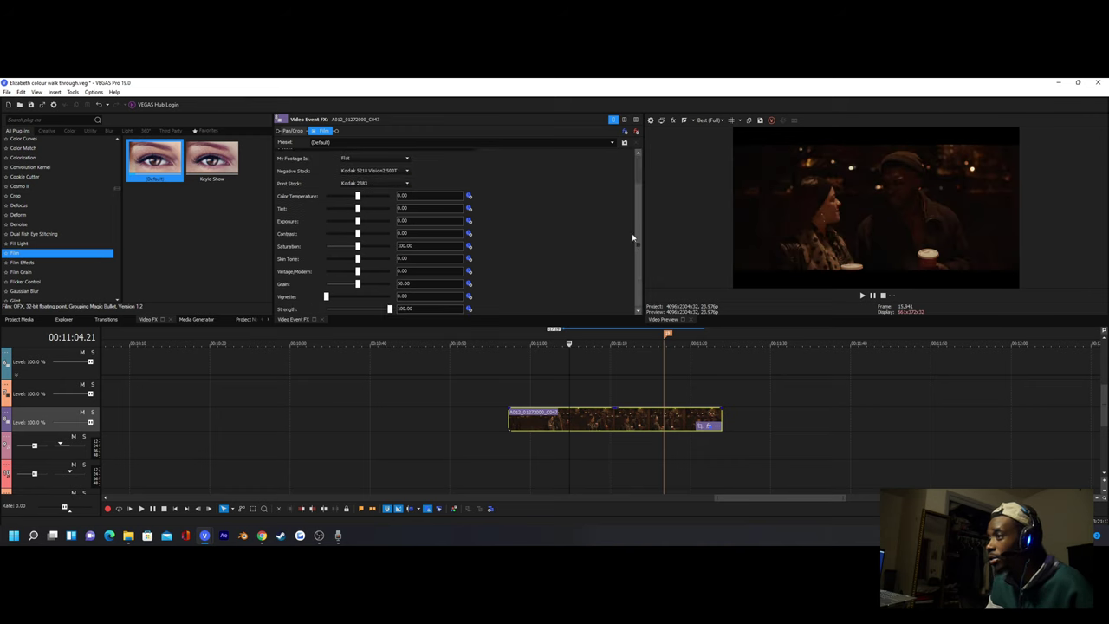
scroll(641, 235, "down", 1)
scroll(642, 236, "up", 1)
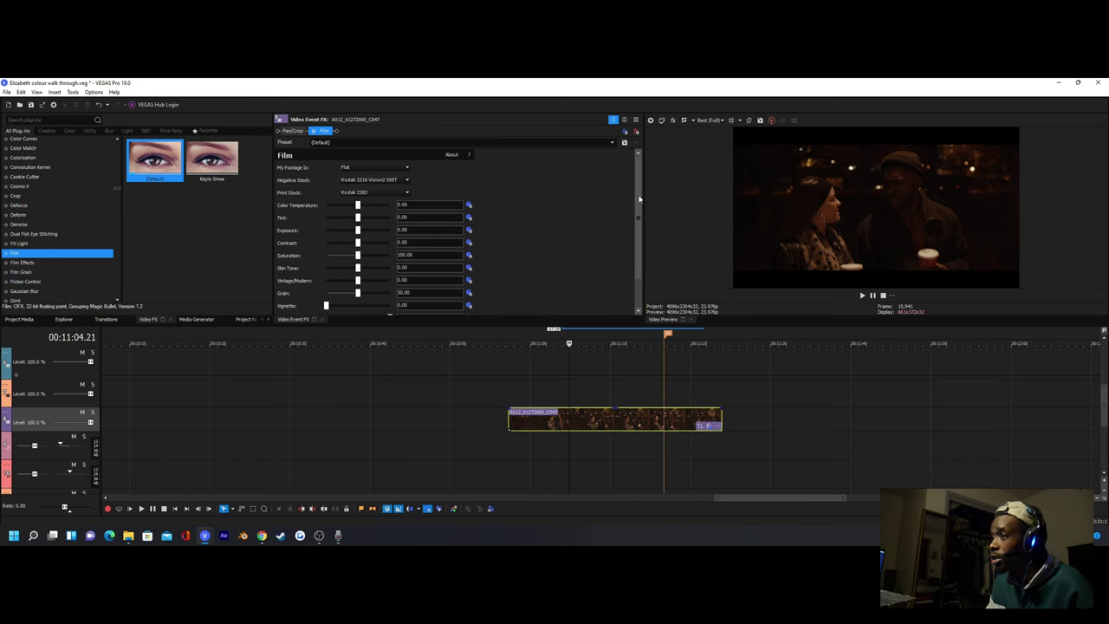
scroll(636, 262, "down", 1)
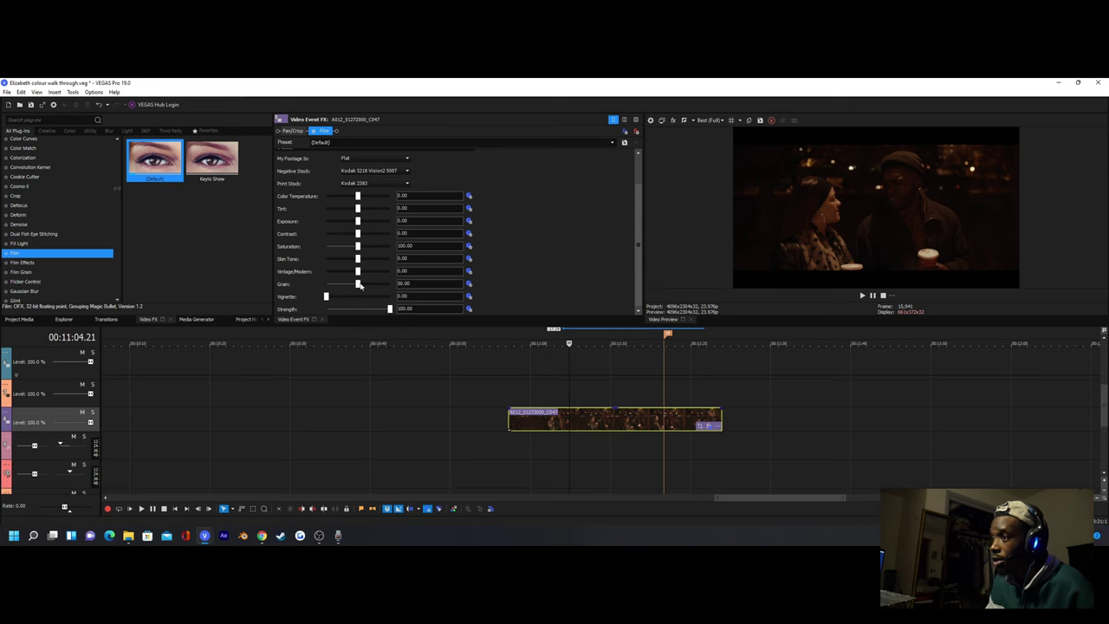
left_click_drag(357, 286, 326, 286)
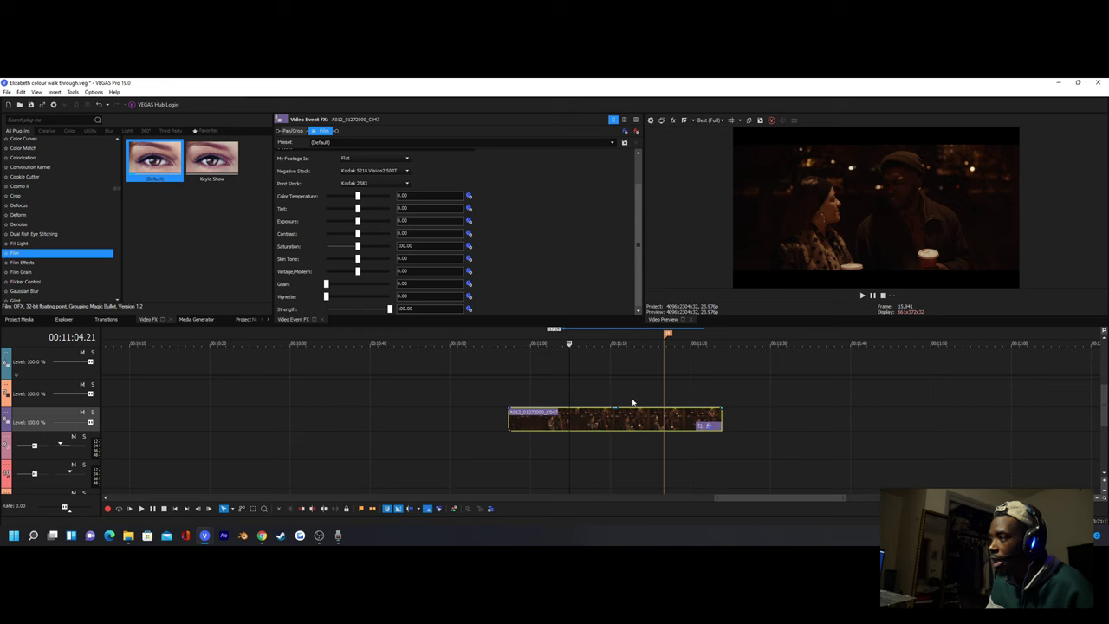
left_click_drag(569, 395, 592, 404)
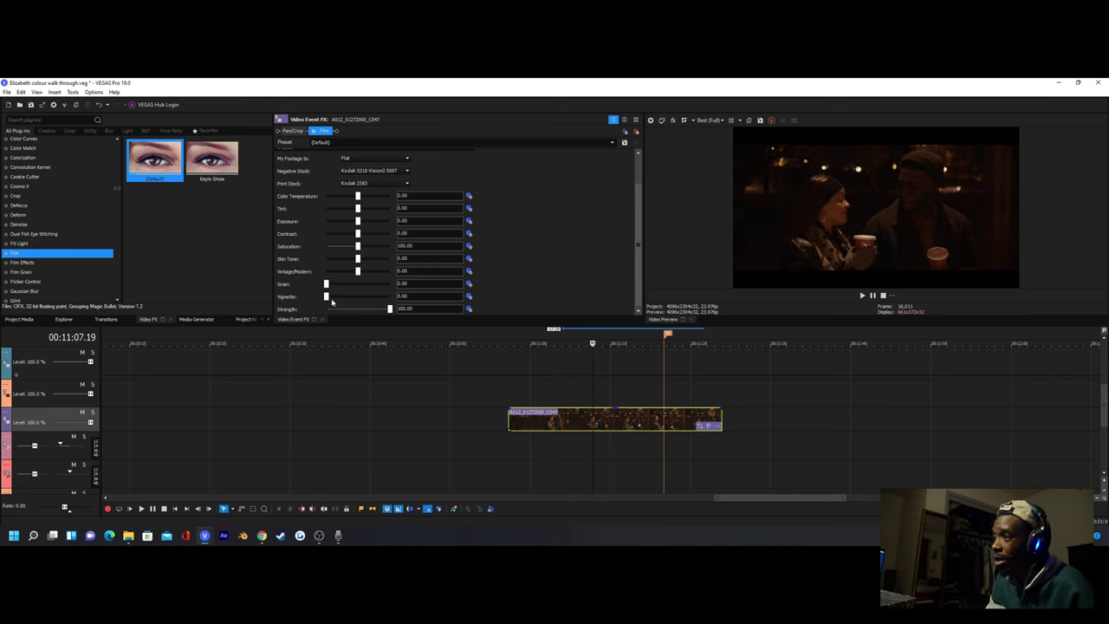
left_click_drag(325, 286, 268, 295)
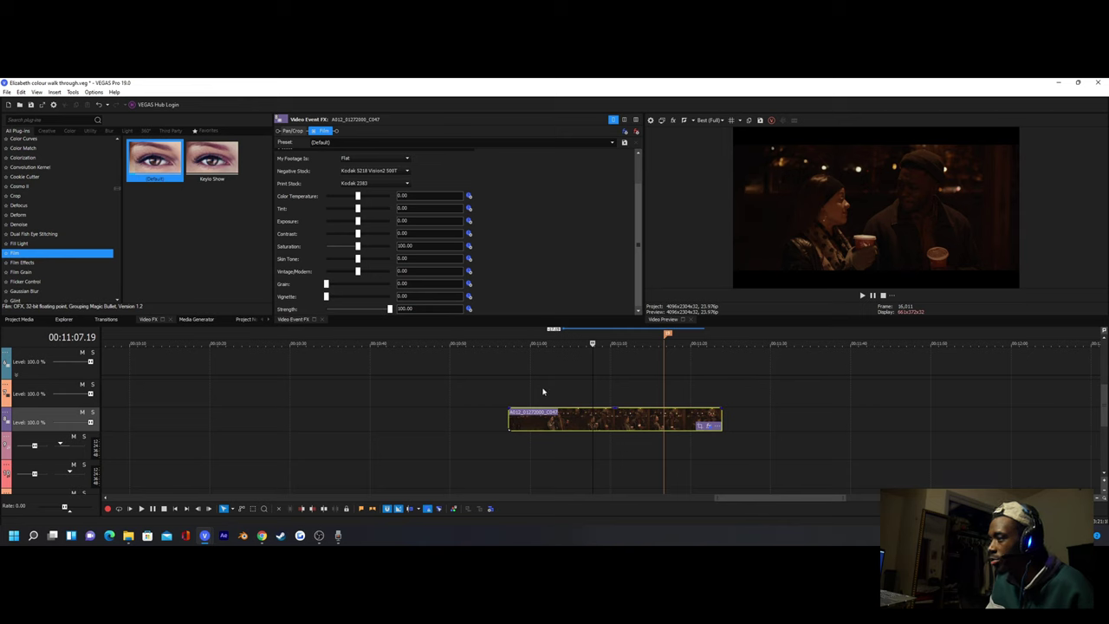
Check the Film effect's Strength setting and preview the film look at about 00:11:13.08 on the timeline
scroll(564, 278, "up", 1)
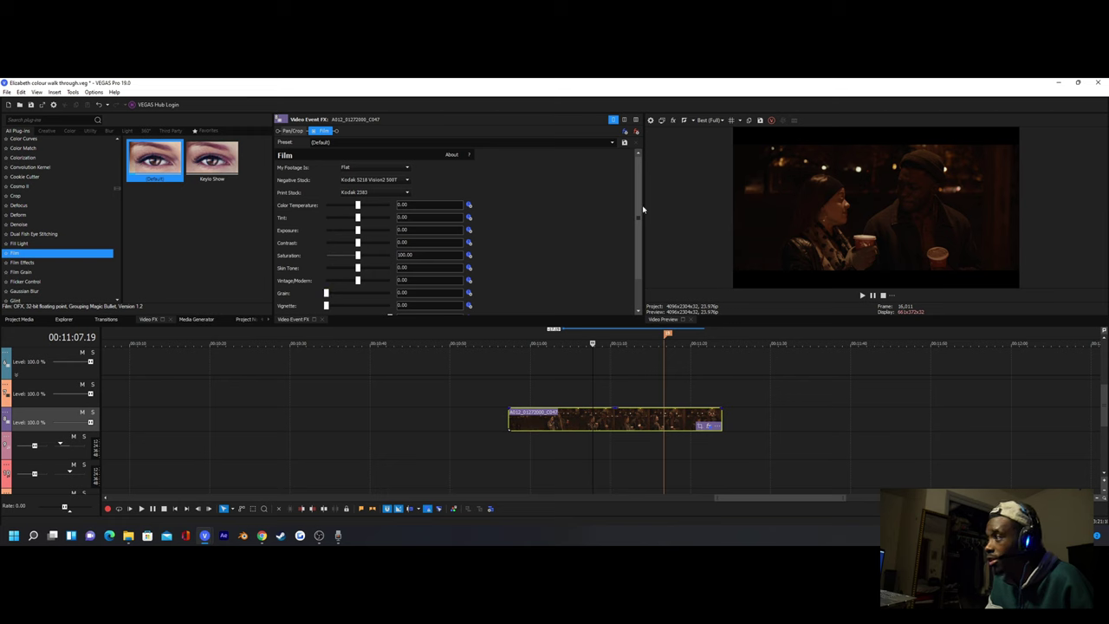
scroll(629, 267, "down", 1)
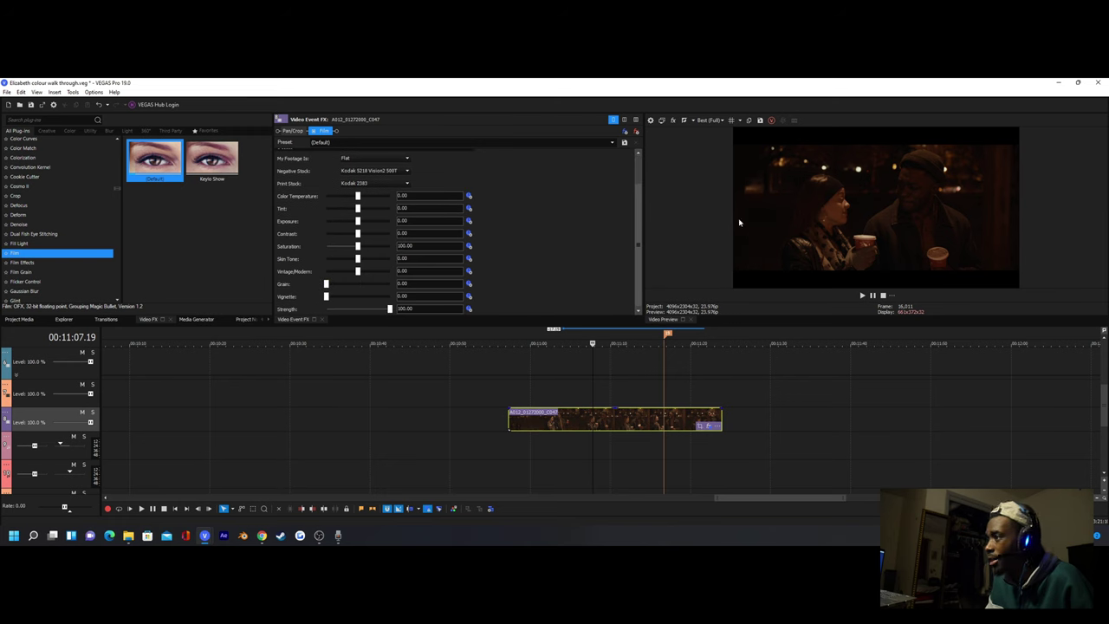
left_click_drag(389, 309, 423, 318)
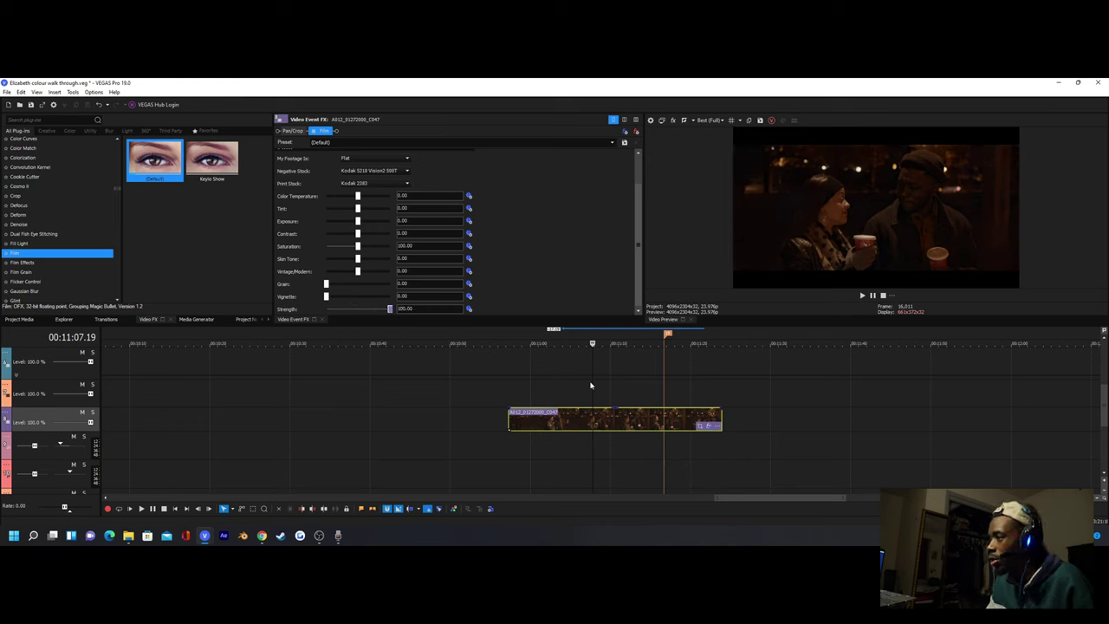
left_click_drag(591, 385, 631, 389)
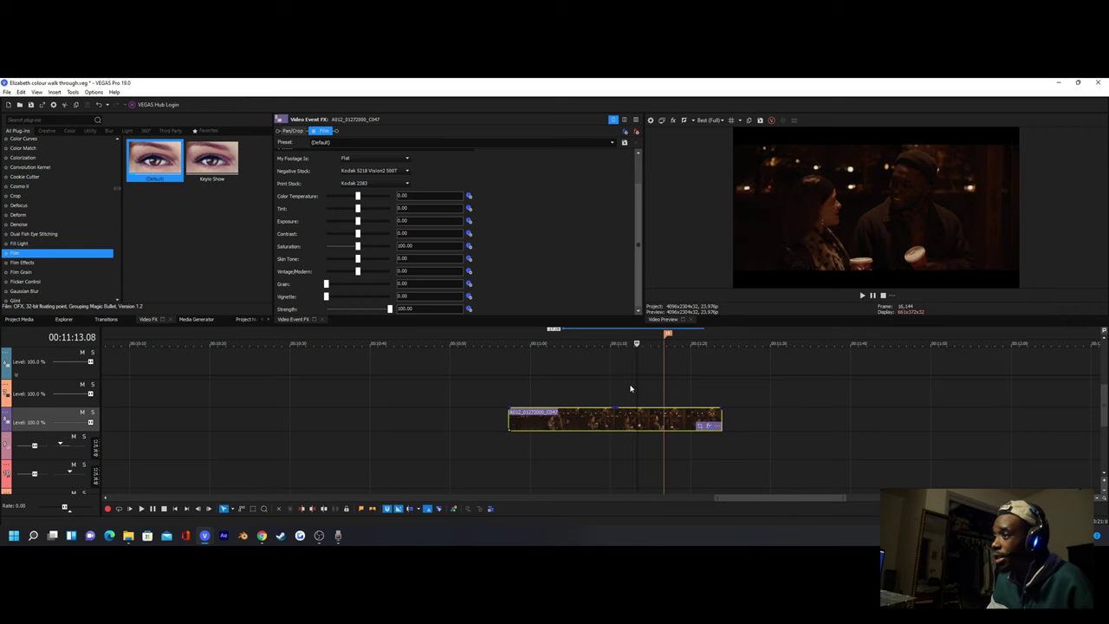
left_click_drag(637, 243, 639, 213)
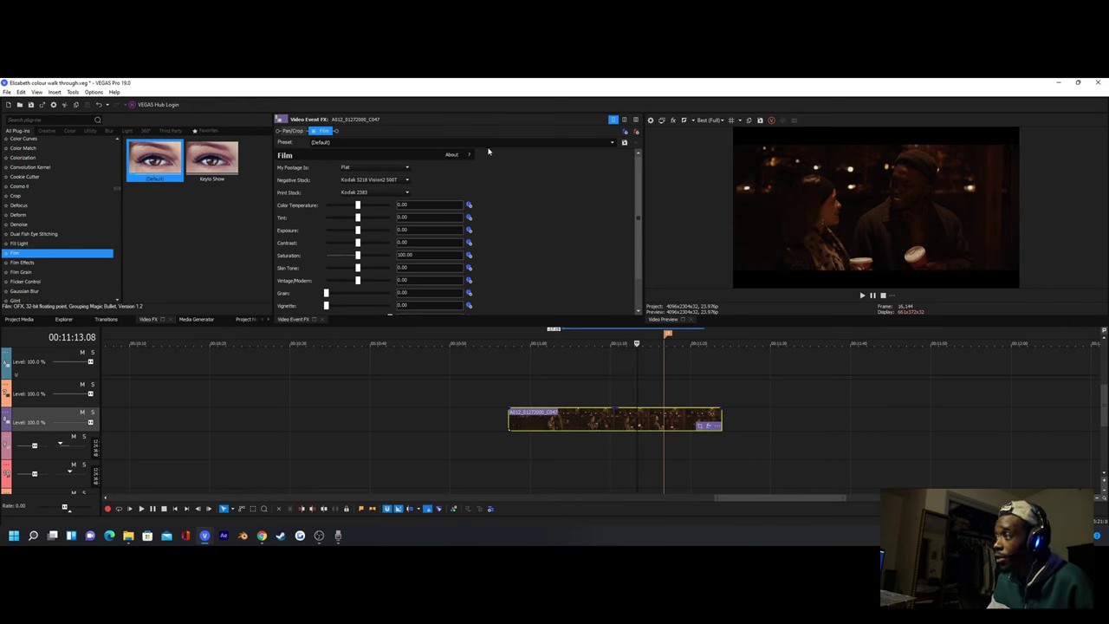
scroll(630, 253, "down", 1)
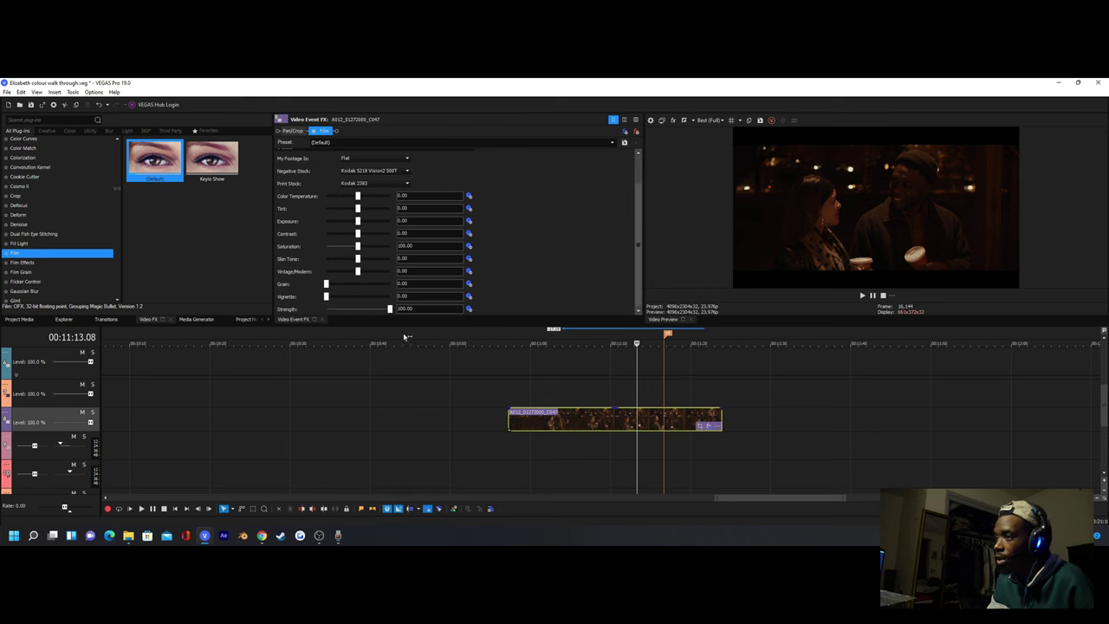
left_click_drag(639, 247, 632, 222)
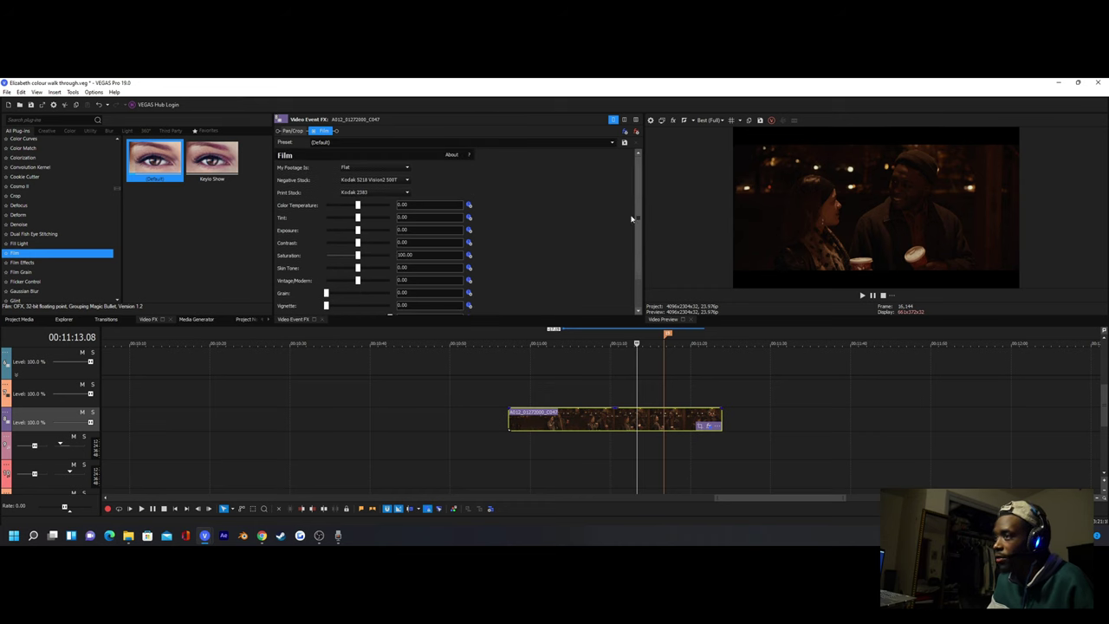
Try the black-and-white negative stocks Kodak 5231 Plus-X Push 2 and Kodak 5222 Double-X Push 3
left_click(375, 180)
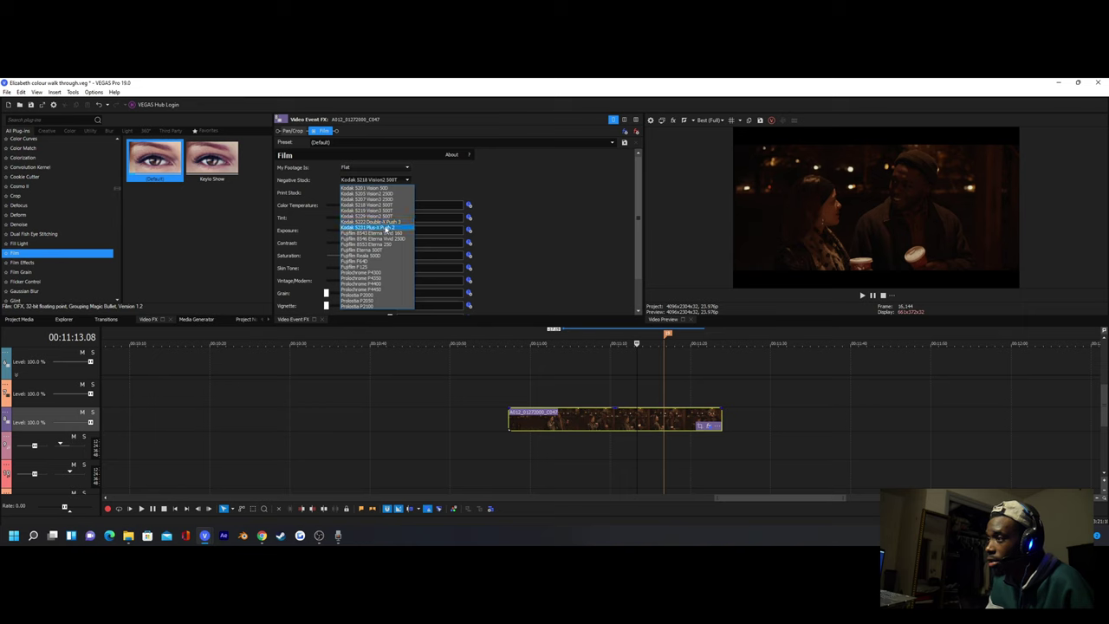
left_click(383, 228)
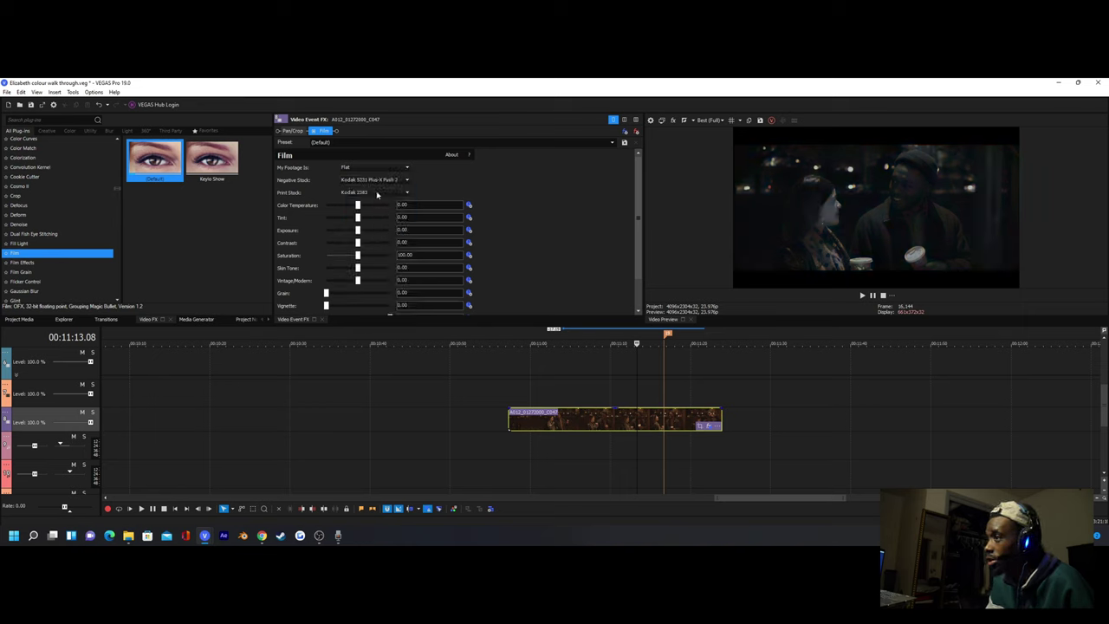
left_click(374, 180)
left_click(371, 222)
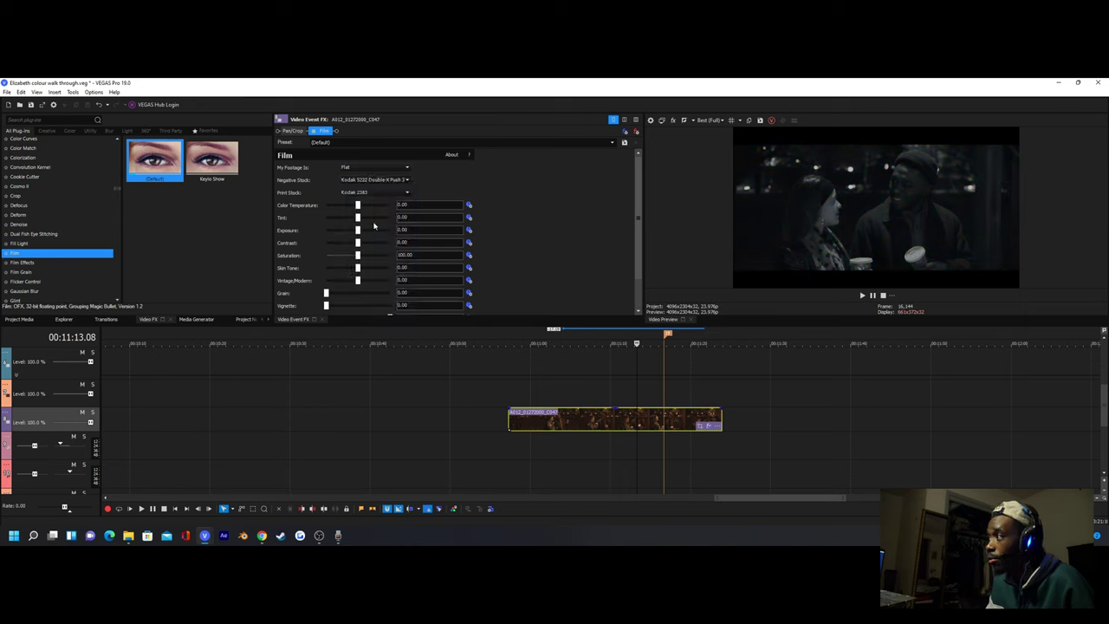
Set the negative stock to Fujifilm Reala 500D and preview the look at about 00:11:09.05
left_click(376, 181)
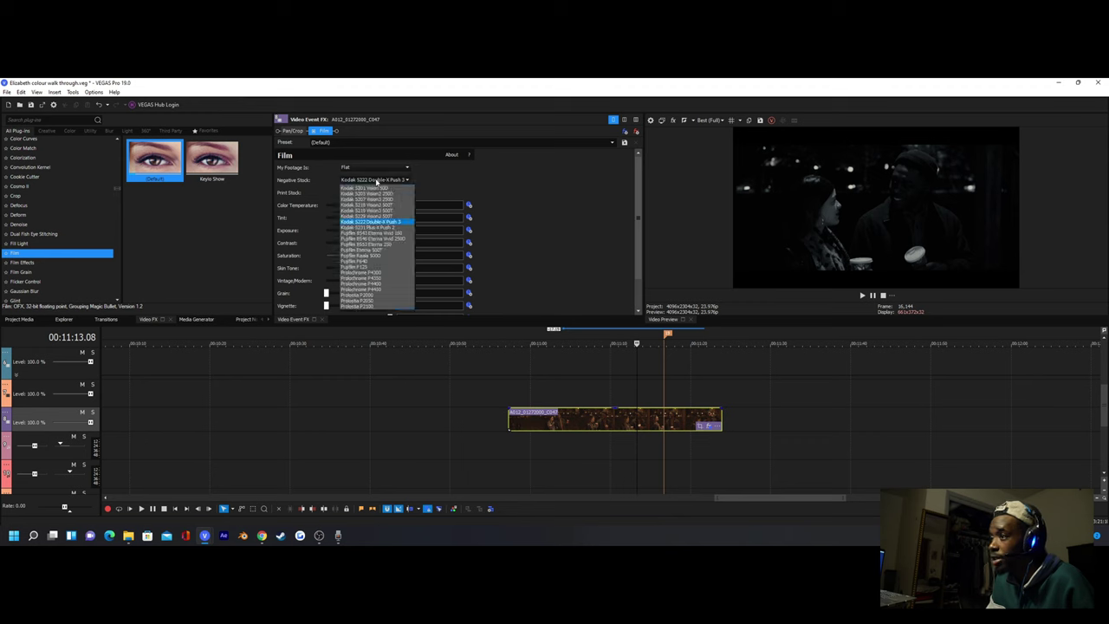
left_click(376, 259)
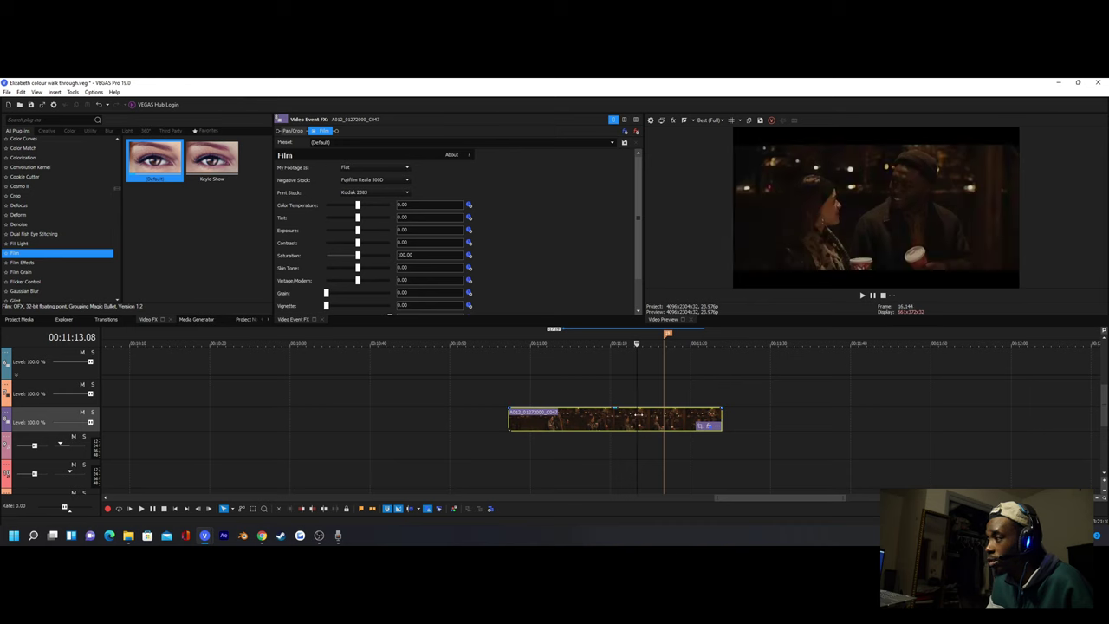
left_click(604, 424)
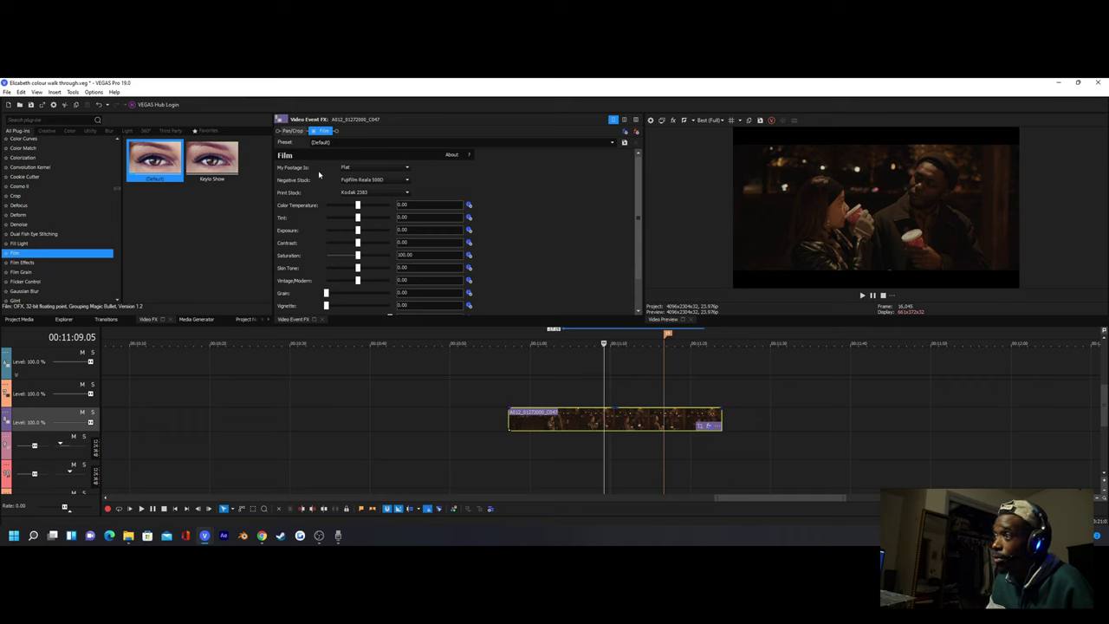
Choose Kodak 2383 as the print stock and play a short part of the clip
left_click(374, 192)
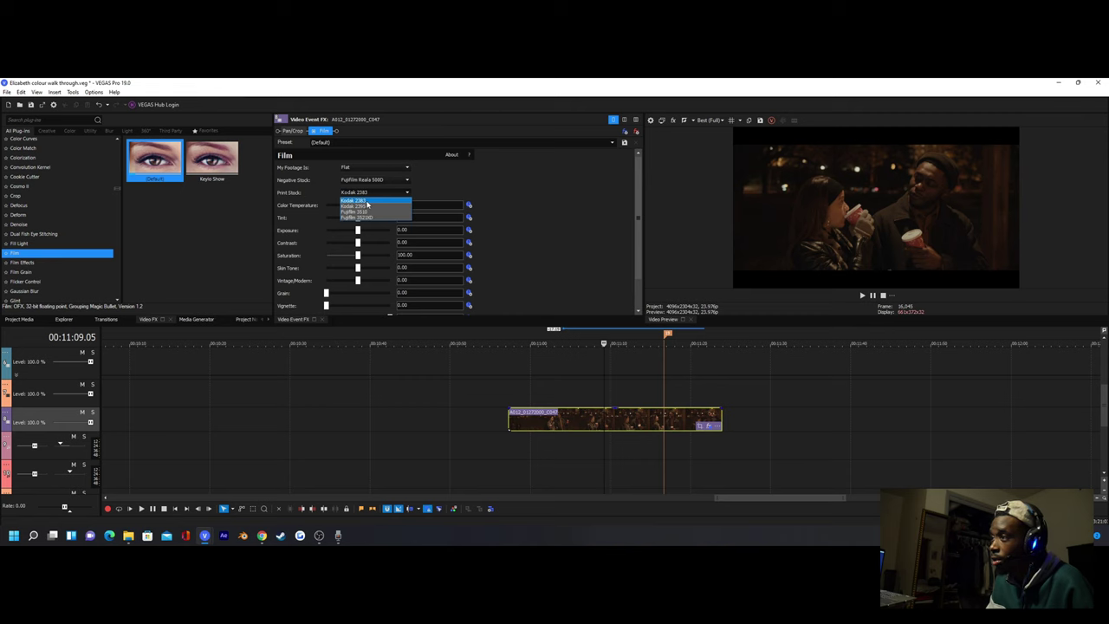
left_click(368, 202)
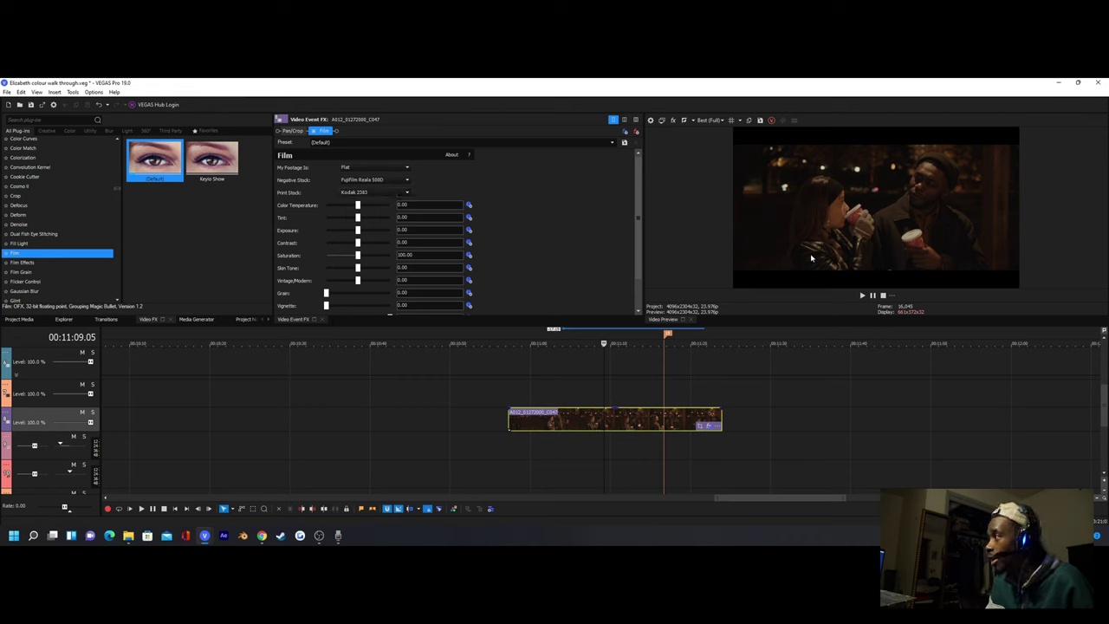
key("space")
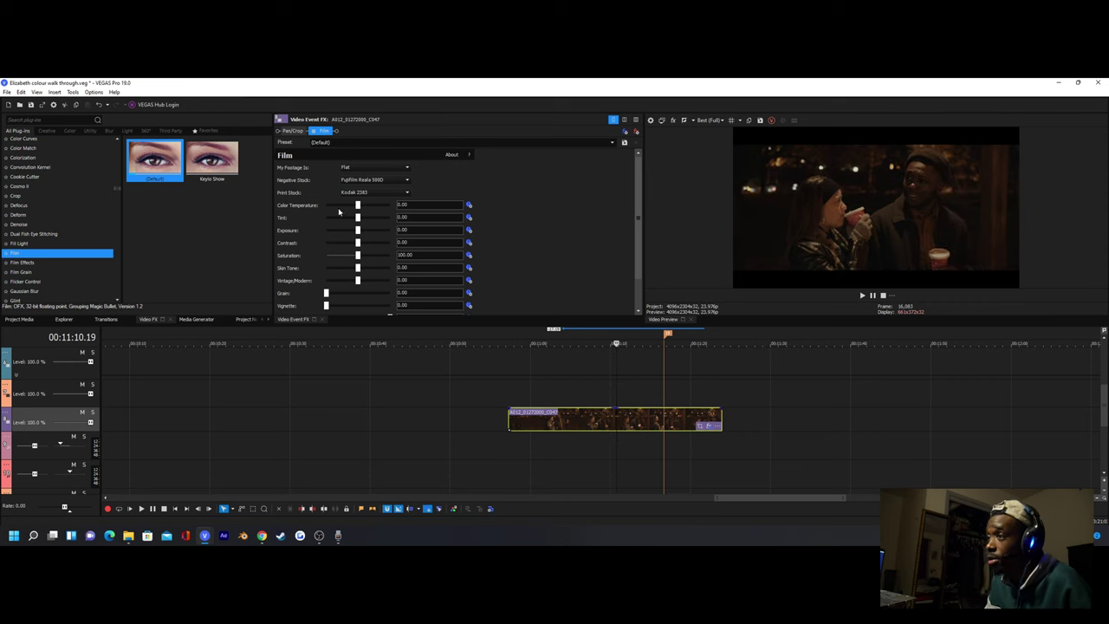
Set the Film effect's Color Temperature to -19.73, and try a higher Exposure before resetting it to 0
left_click_drag(358, 206, 352, 208)
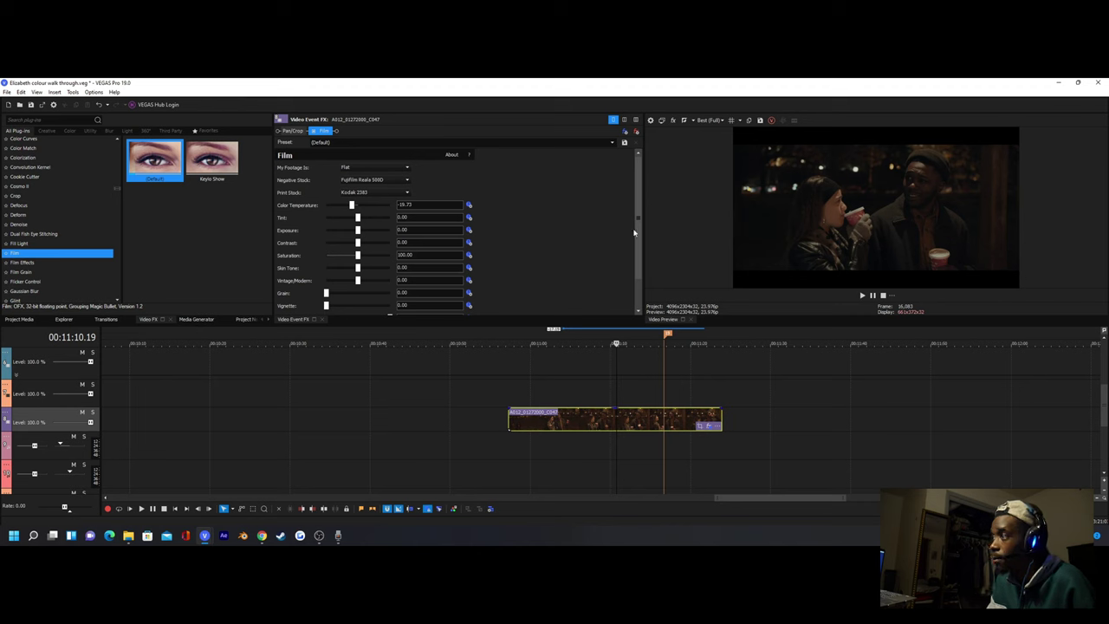
left_click_drag(641, 226, 640, 251)
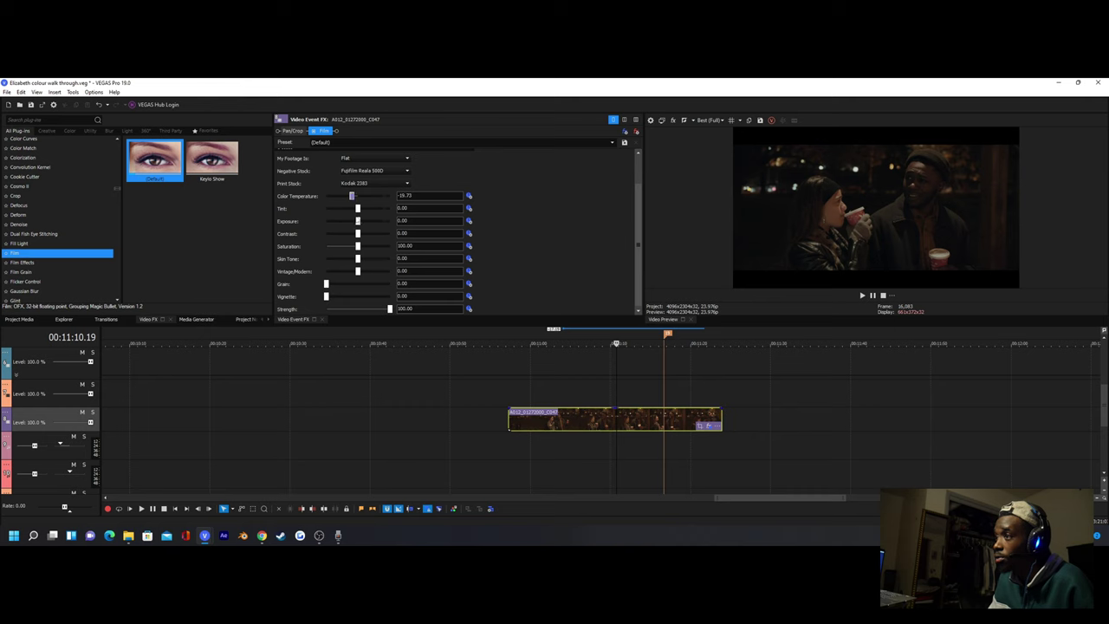
left_click_drag(358, 223, 366, 224)
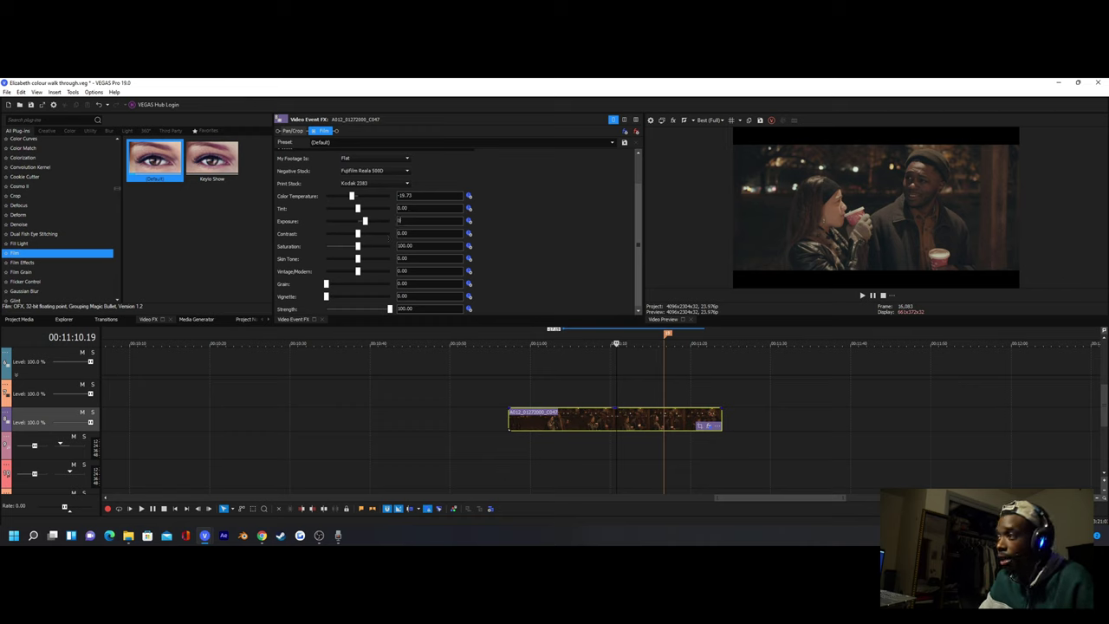
double_click(365, 221)
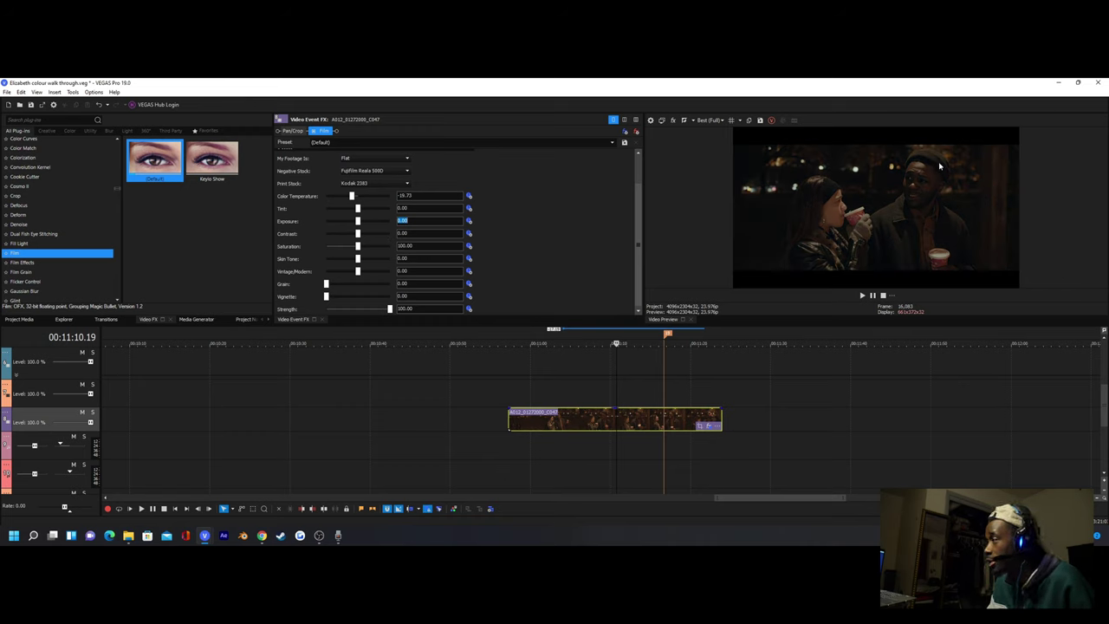
Set the Film effect's Contrast to -14.29 and its Saturation to 114.63
left_click_drag(357, 236, 354, 235)
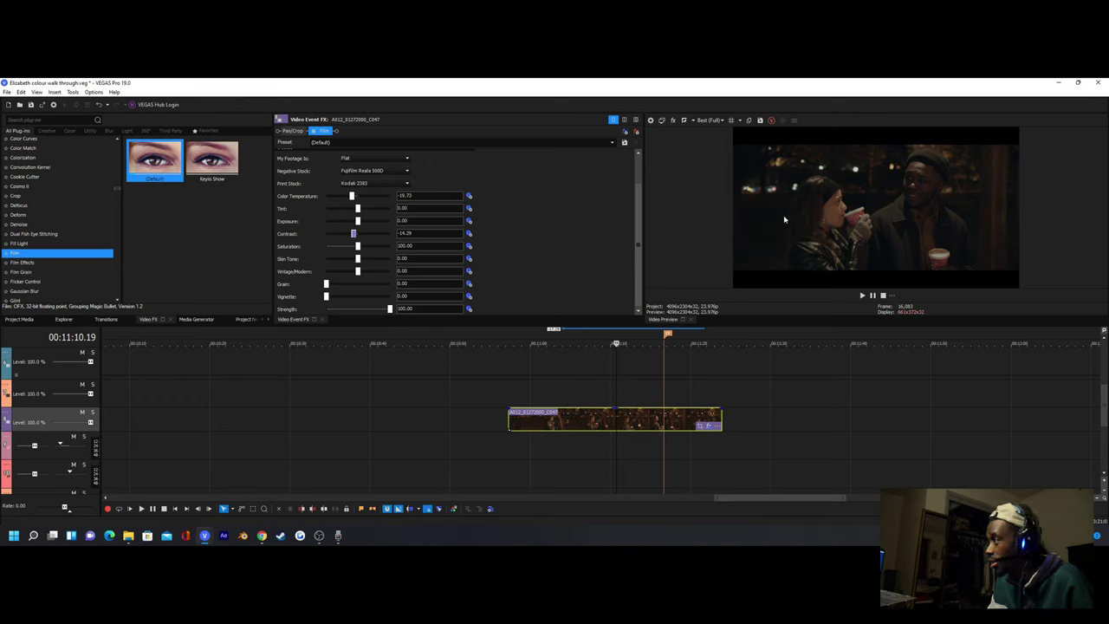
left_click_drag(356, 249, 368, 250)
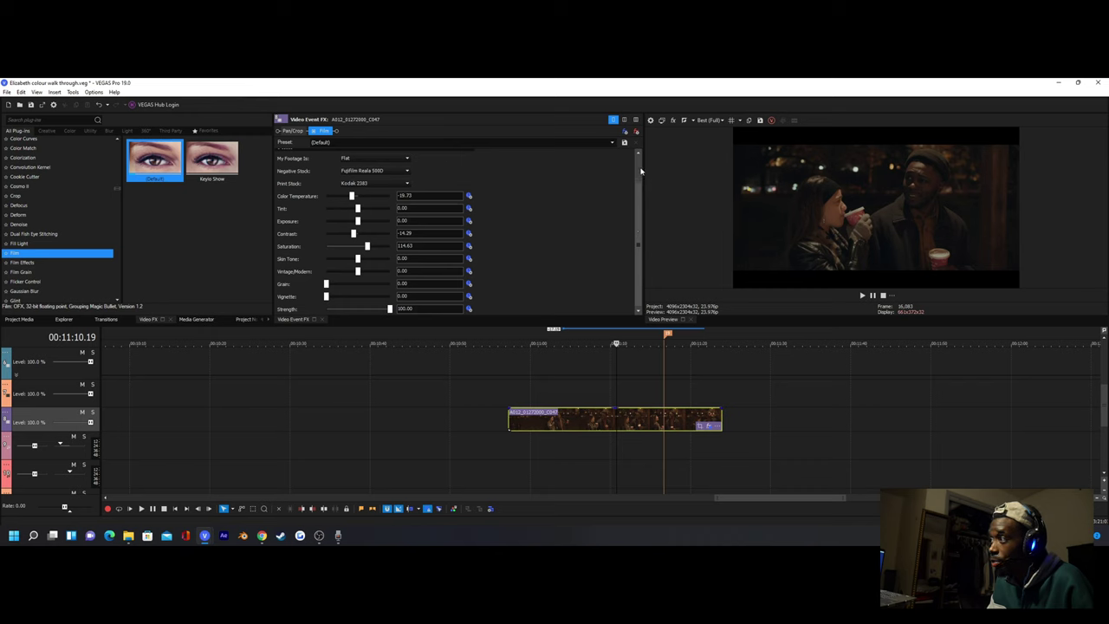
Try a more vintage look by lowering the Film effect's Vintage/Modern value, and reset it to 0
left_click_drag(638, 236, 627, 283)
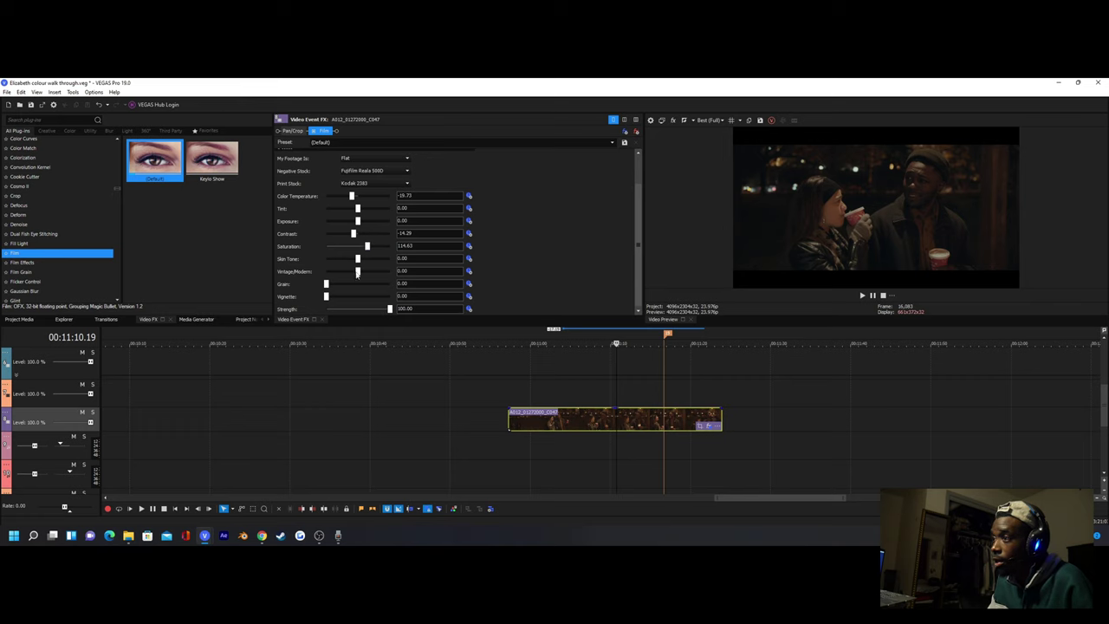
mouse_move(357, 273)
left_mouse_down()
mouse_move(336, 274)
mouse_move(411, 281)
mouse_move(343, 277)
left_mouse_up()
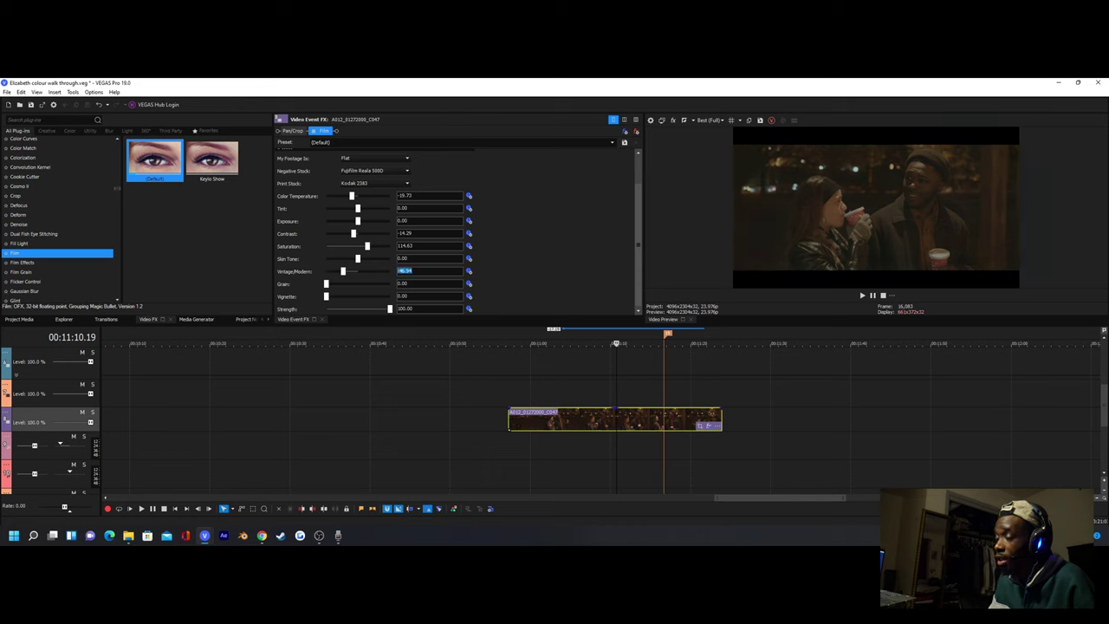
double_click(300, 276)
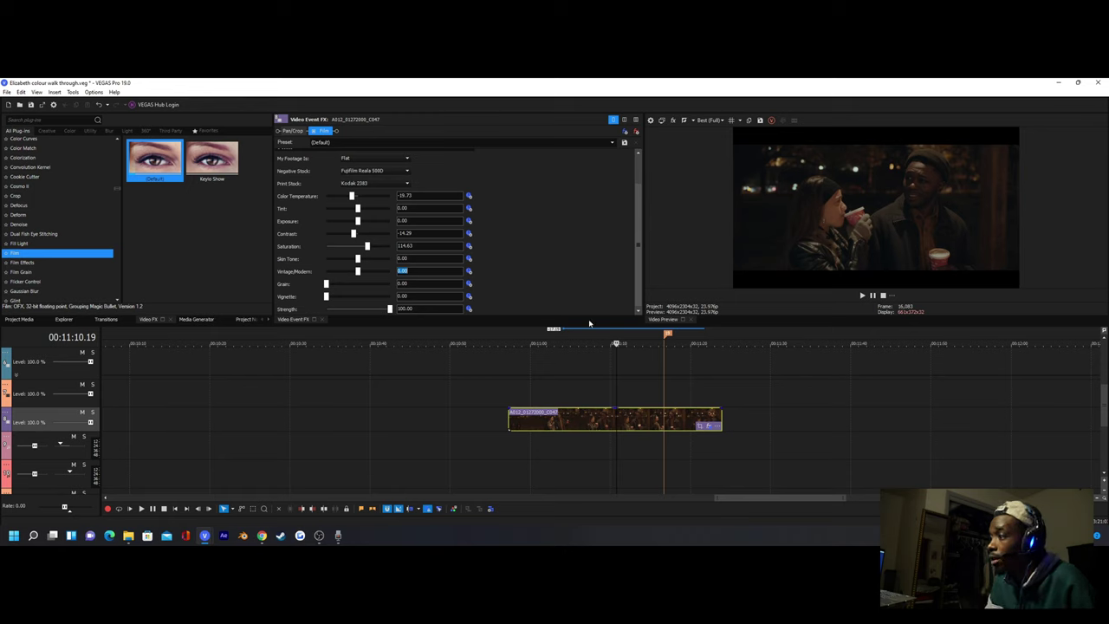
Close the clip's effect settings and preview the film look at several frames between about 00:11:09 and 00:11:10.21
left_click(607, 427)
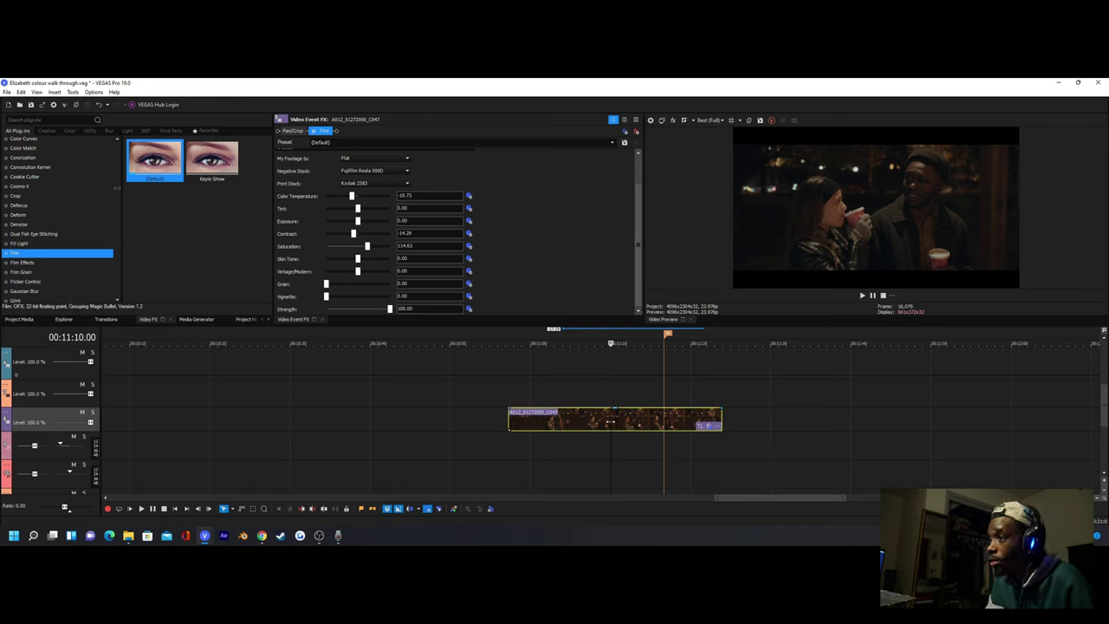
left_click(322, 319)
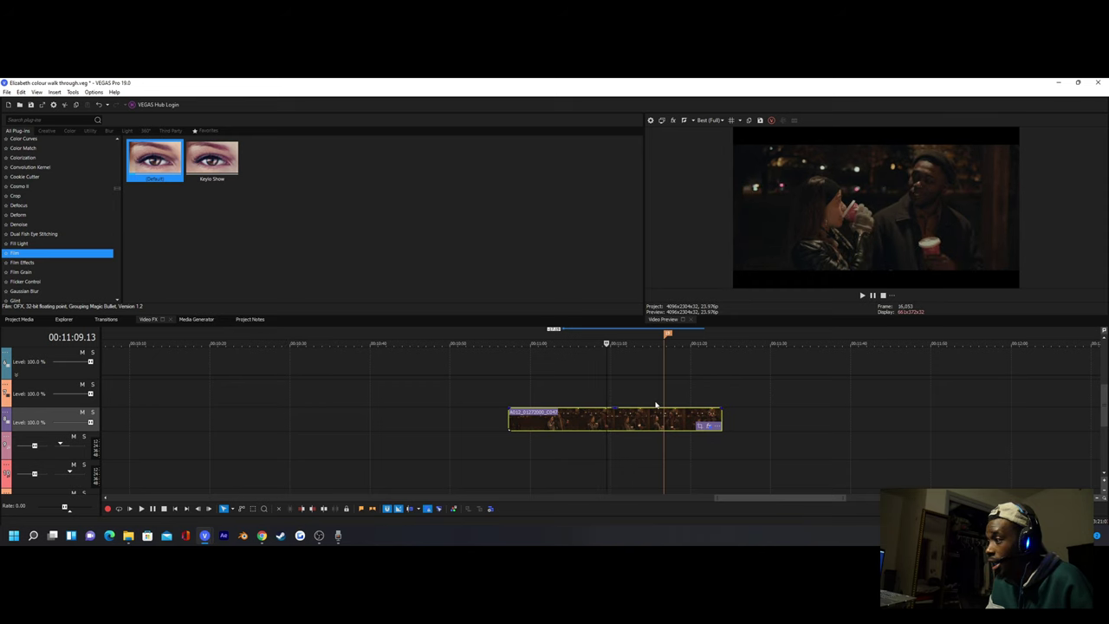
left_click(612, 427)
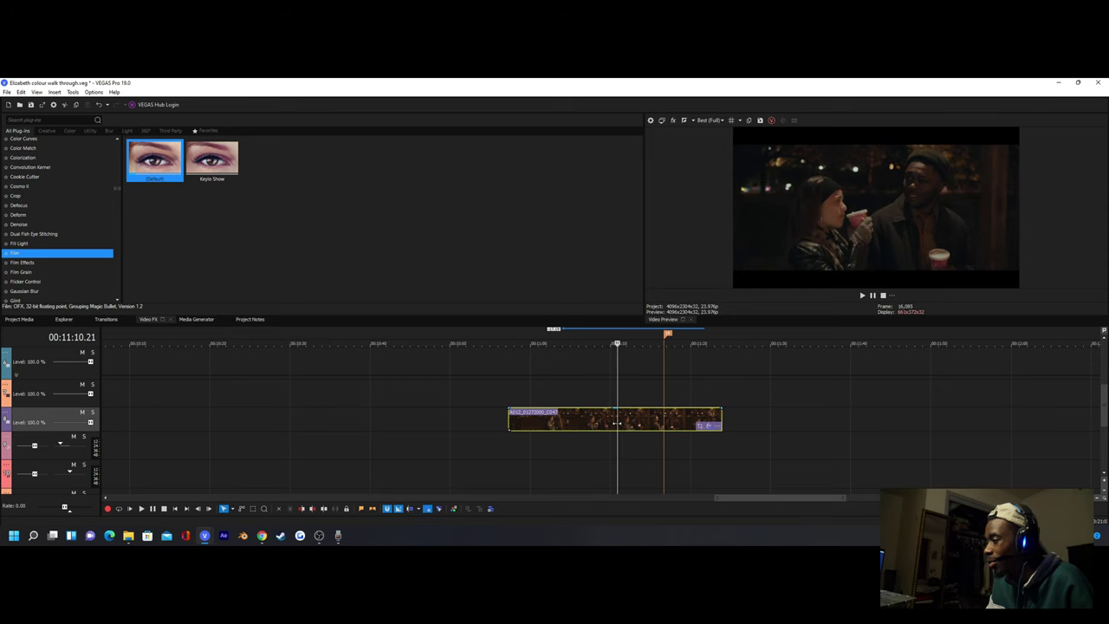
left_click(604, 424)
left_click(610, 423)
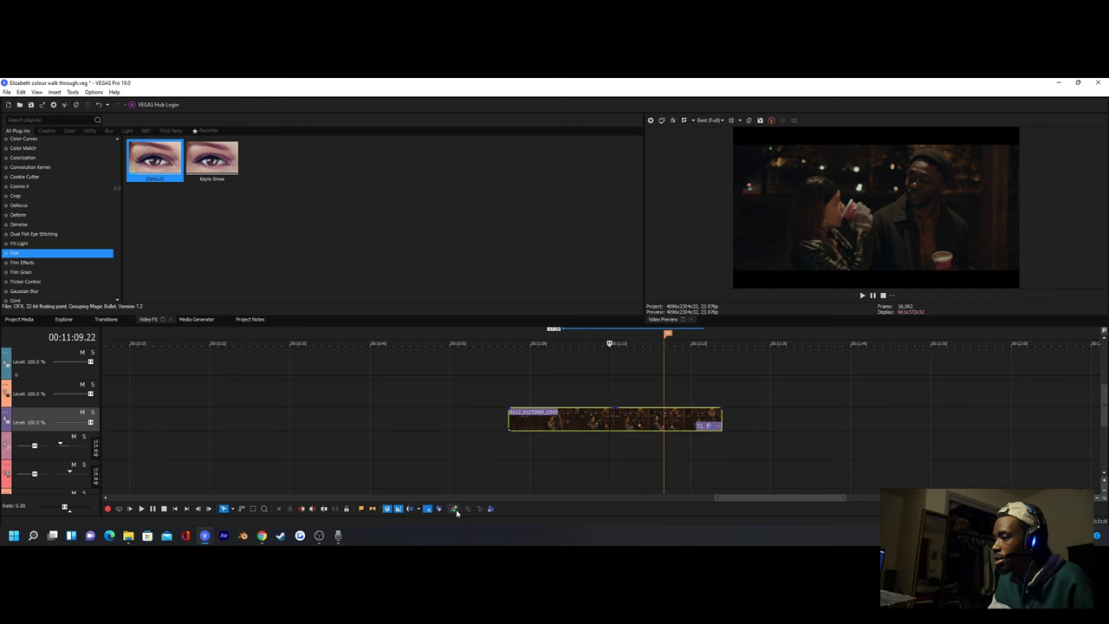
Open the color grading controls for the clip and close the floating Master Bus and Trimmer windows
left_click(455, 511)
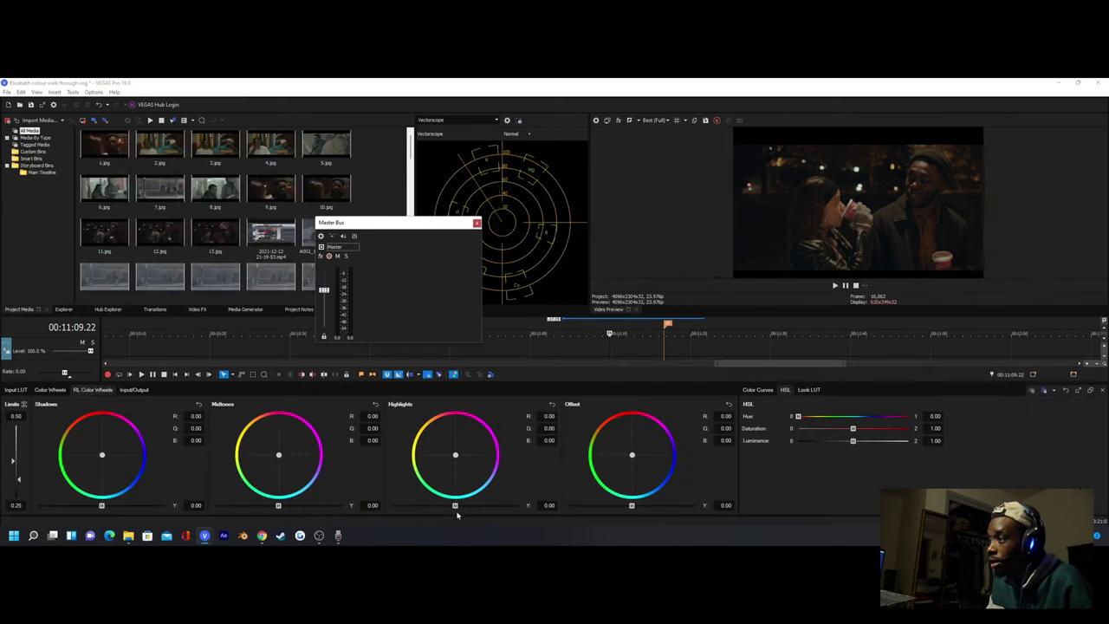
left_click(476, 224)
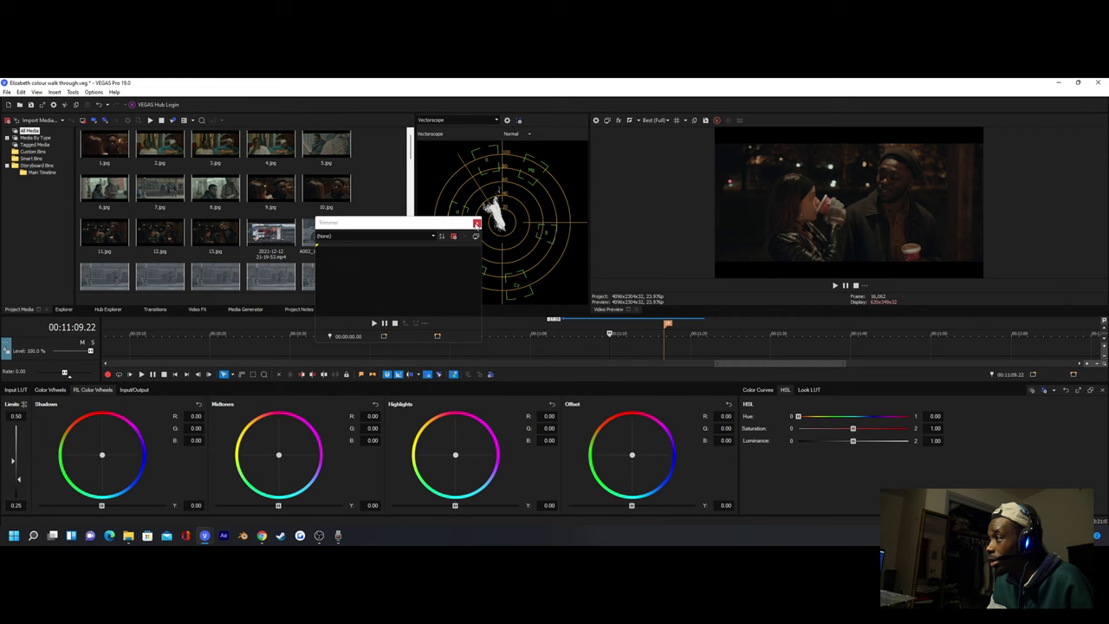
left_click_drag(449, 226, 413, 228)
left_click(414, 223)
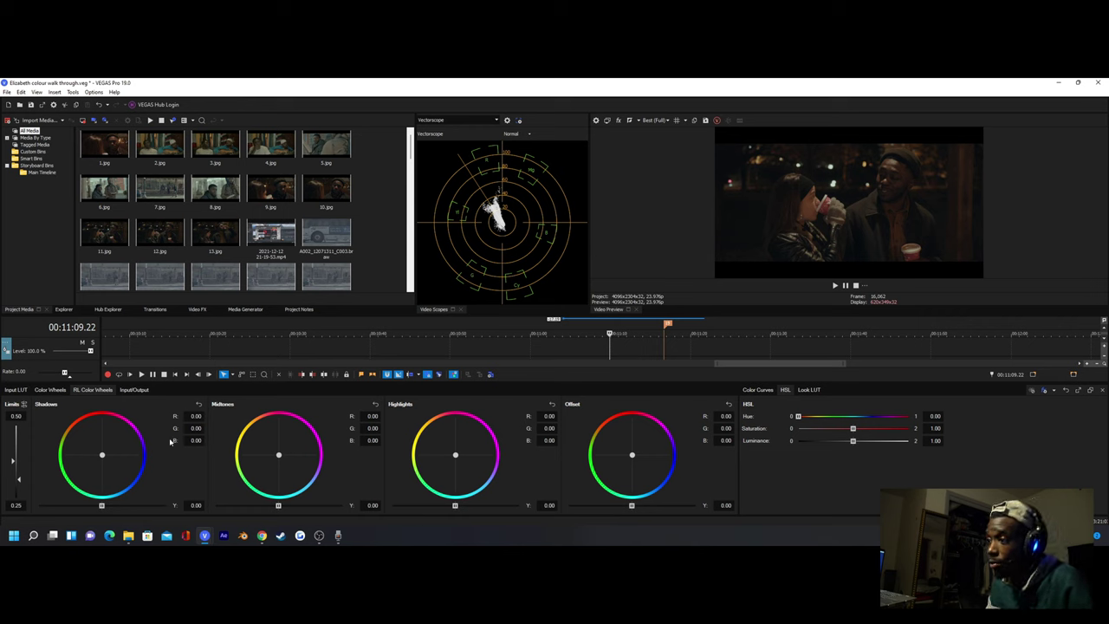
Shift the midtones on the RL color wheels to R -0.10, G 0.02, B 0.11 and set the HSL saturation to 1.10
left_click(63, 391)
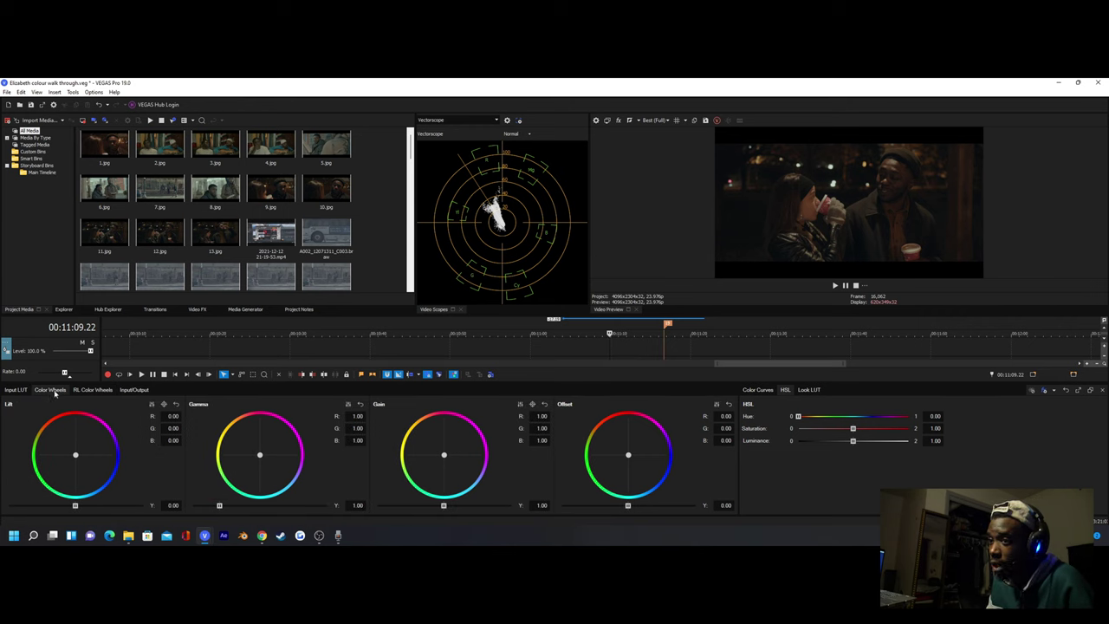
left_click(92, 391)
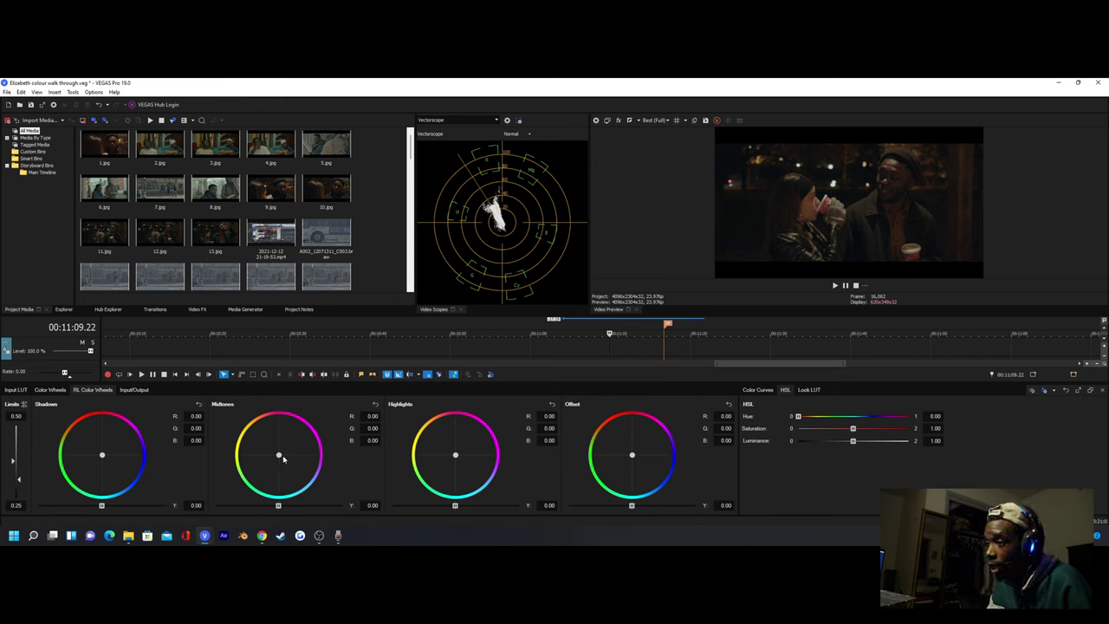
left_click_drag(279, 455, 282, 462)
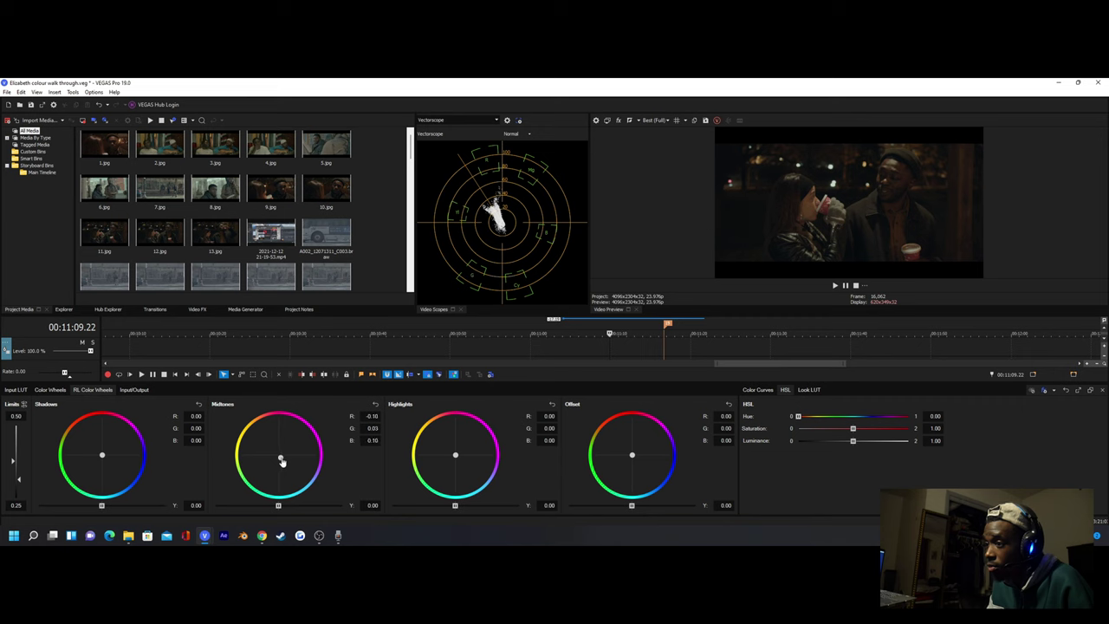
left_click_drag(280, 461, 281, 458)
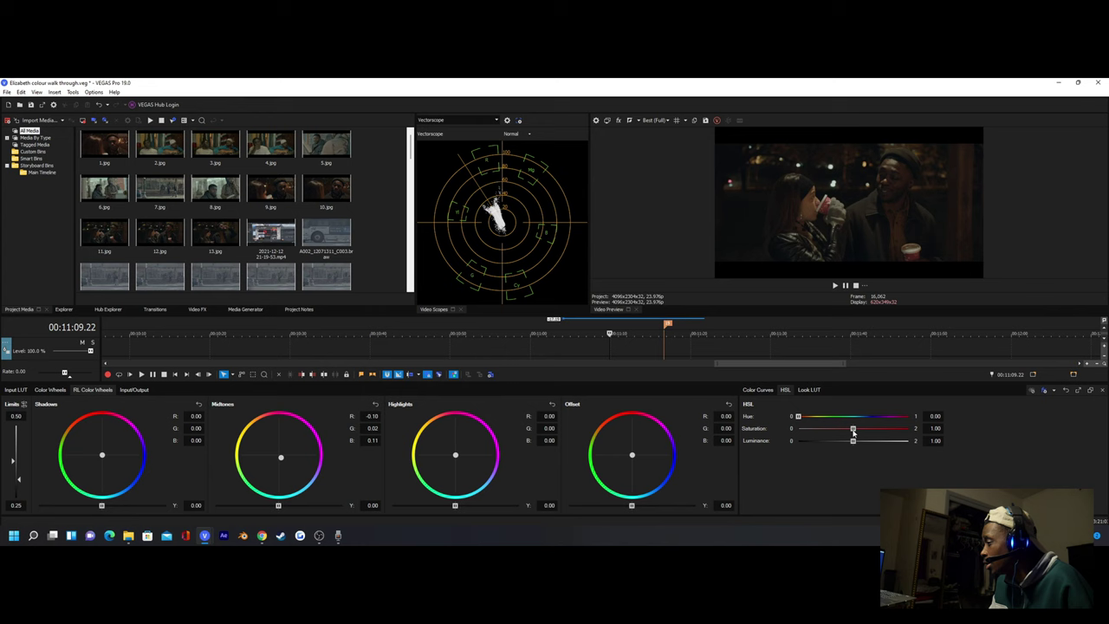
left_click_drag(854, 431, 860, 433)
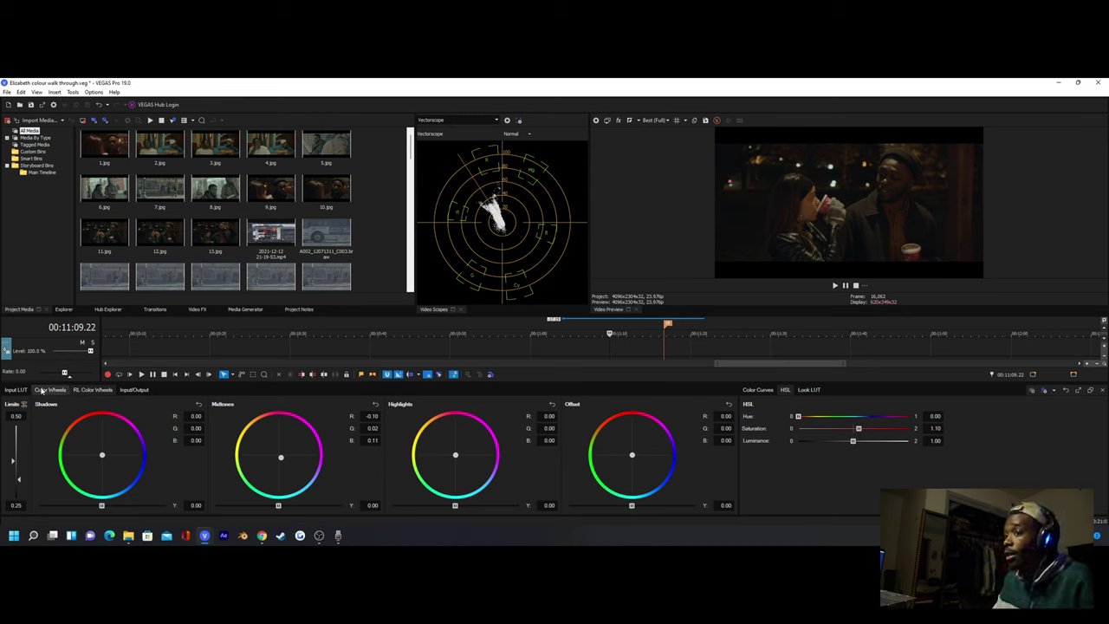
Shape the RGB color curve by raising its shadow handle and pulling its highlight handle down for a faded look
left_click(41, 391)
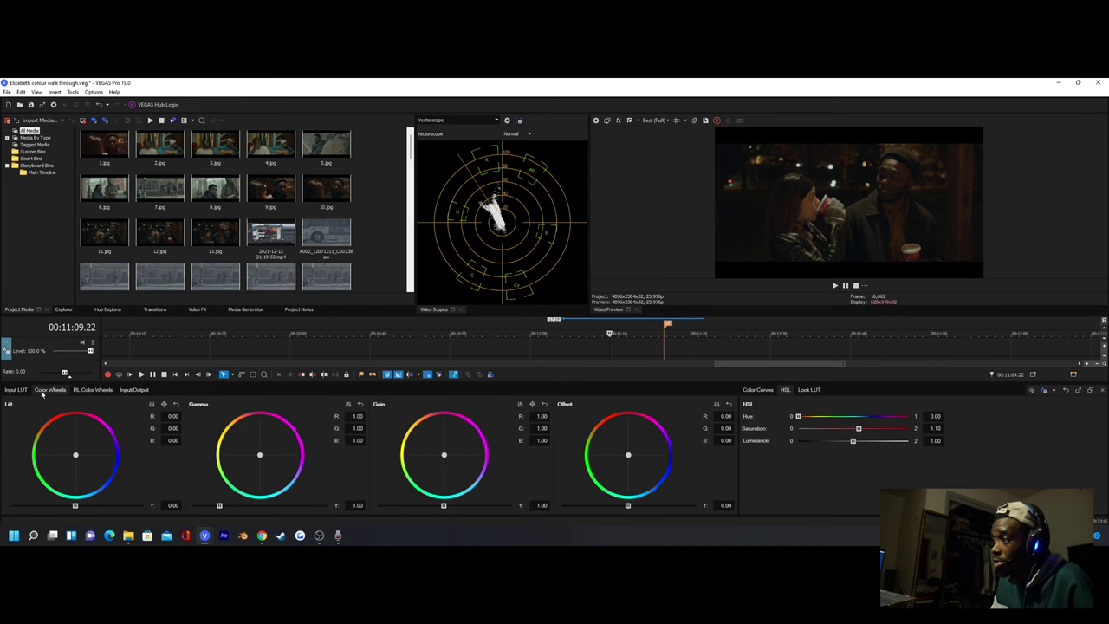
left_click(92, 390)
left_click(760, 389)
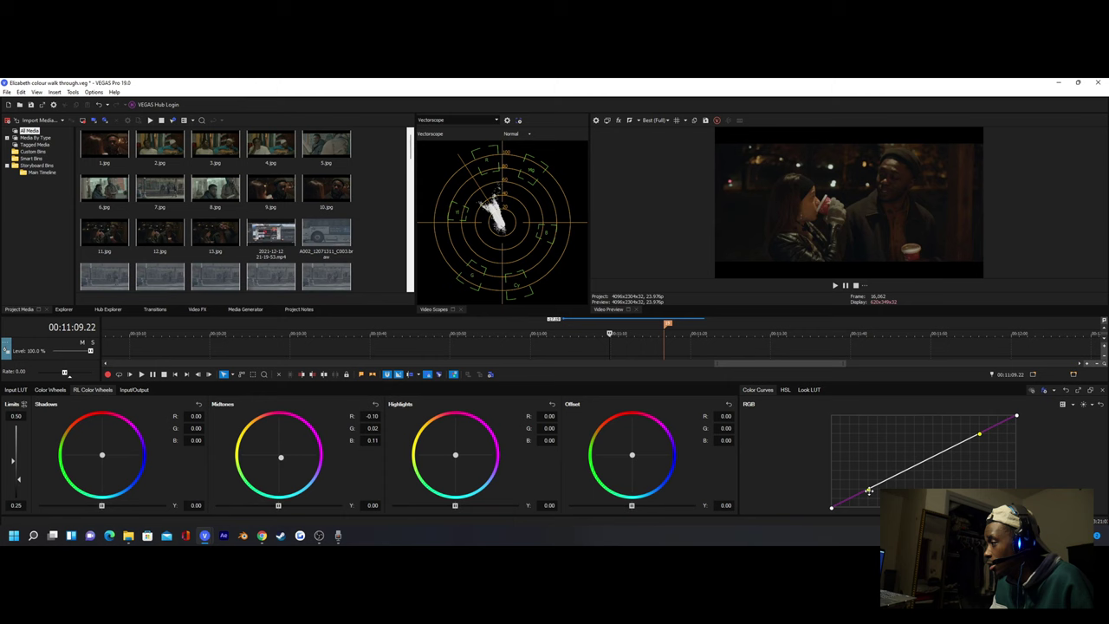
left_click_drag(866, 491, 857, 485)
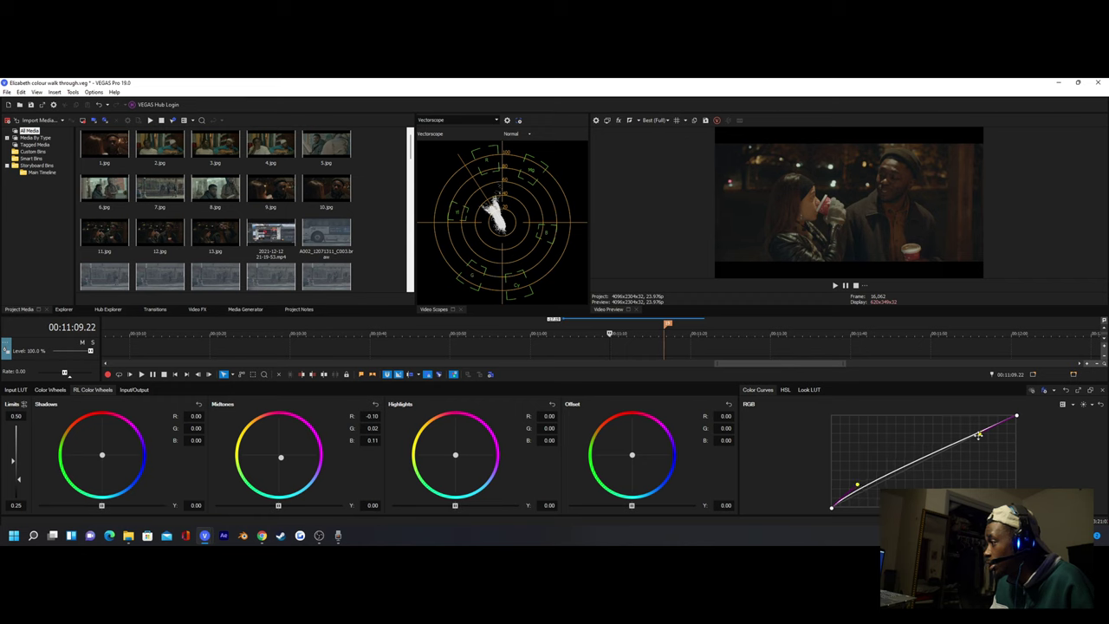
left_click_drag(979, 434, 997, 454)
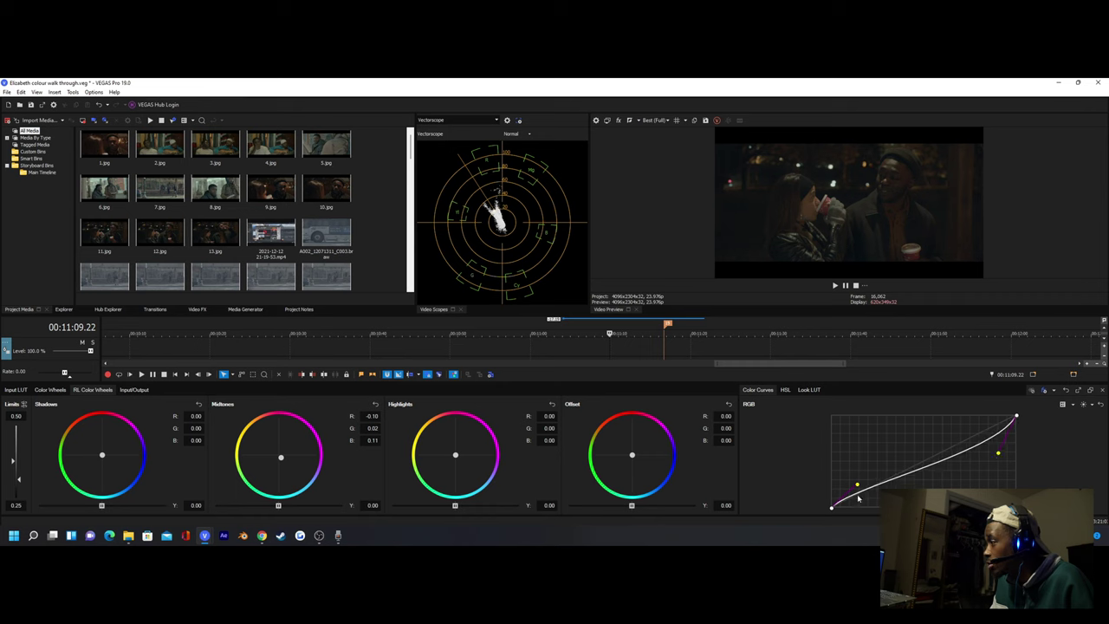
left_click_drag(857, 484, 854, 477)
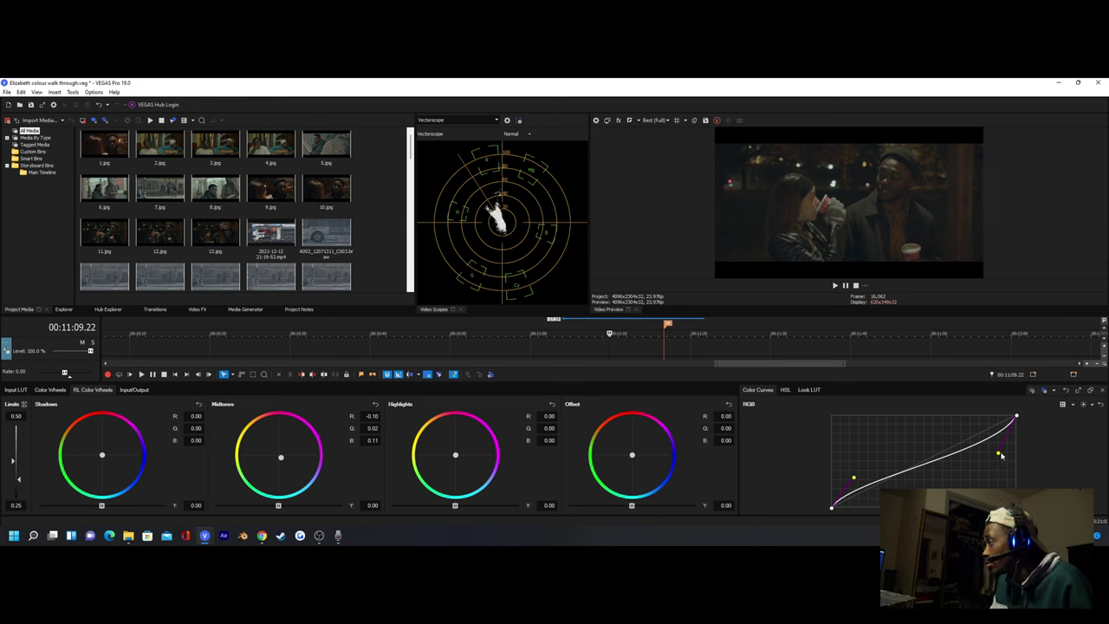
left_click_drag(998, 450, 1001, 454)
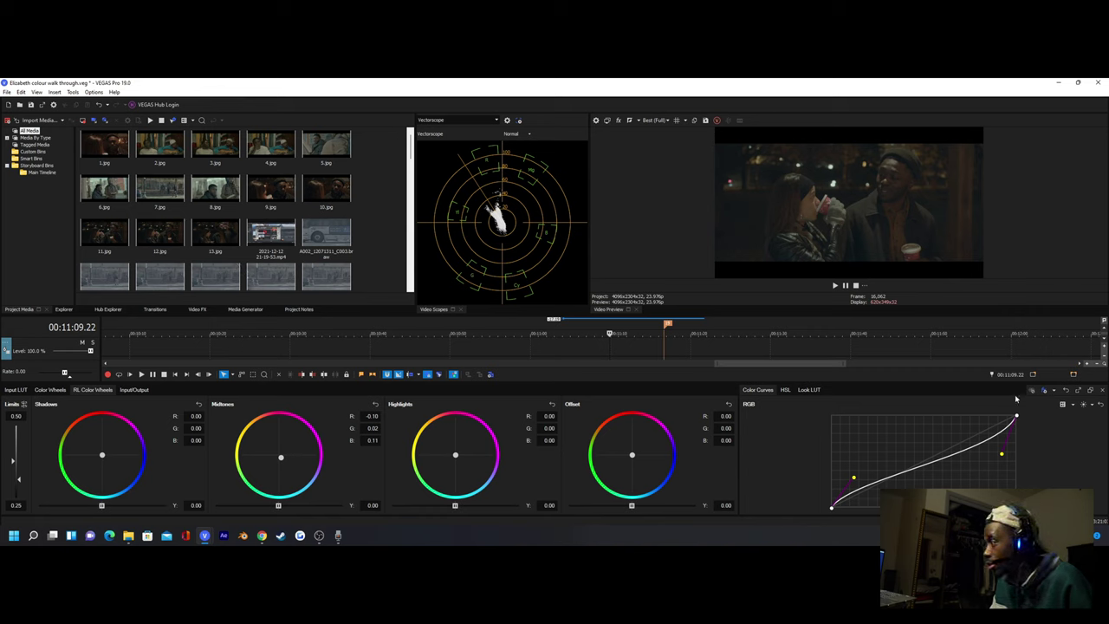
Close the color grading controls and show the Color Grading effect in the clip's effect chain
left_click(1101, 392)
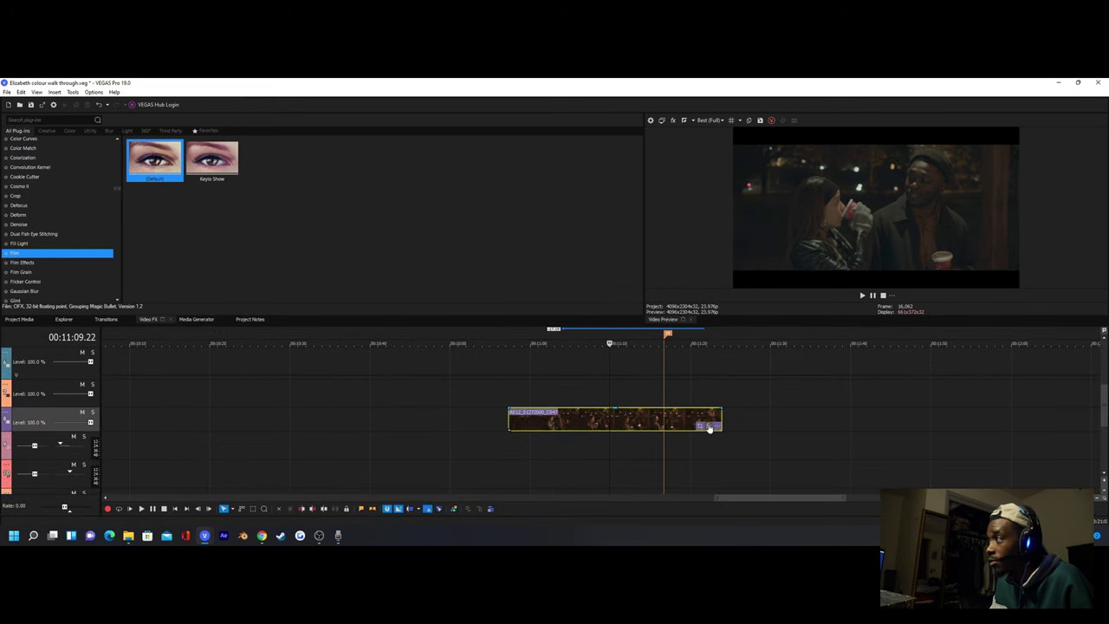
left_click(709, 426)
left_click(326, 133)
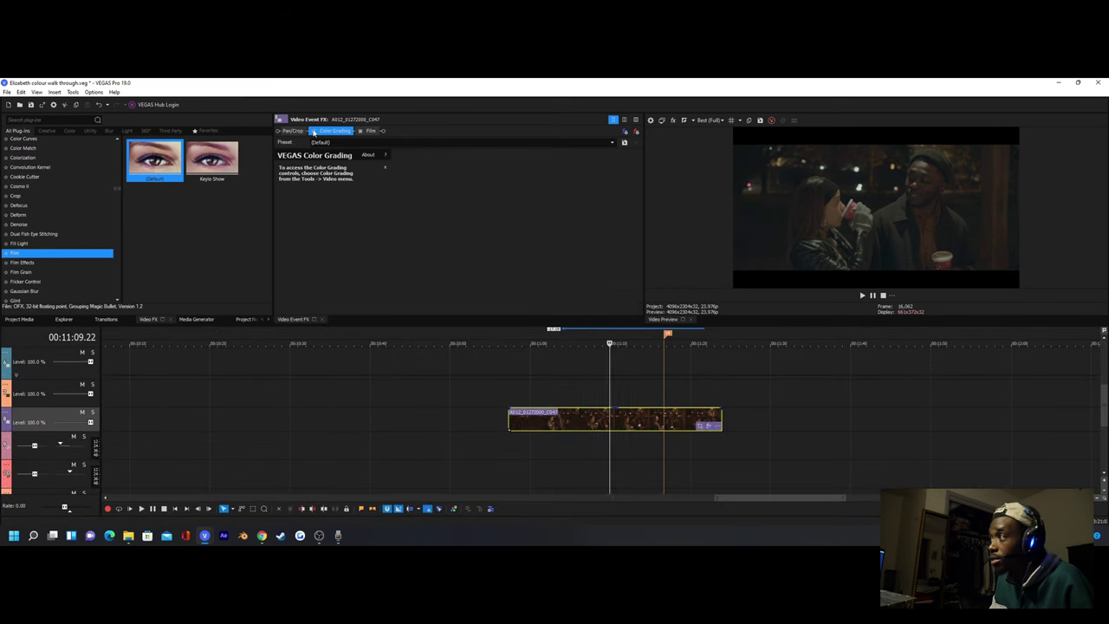
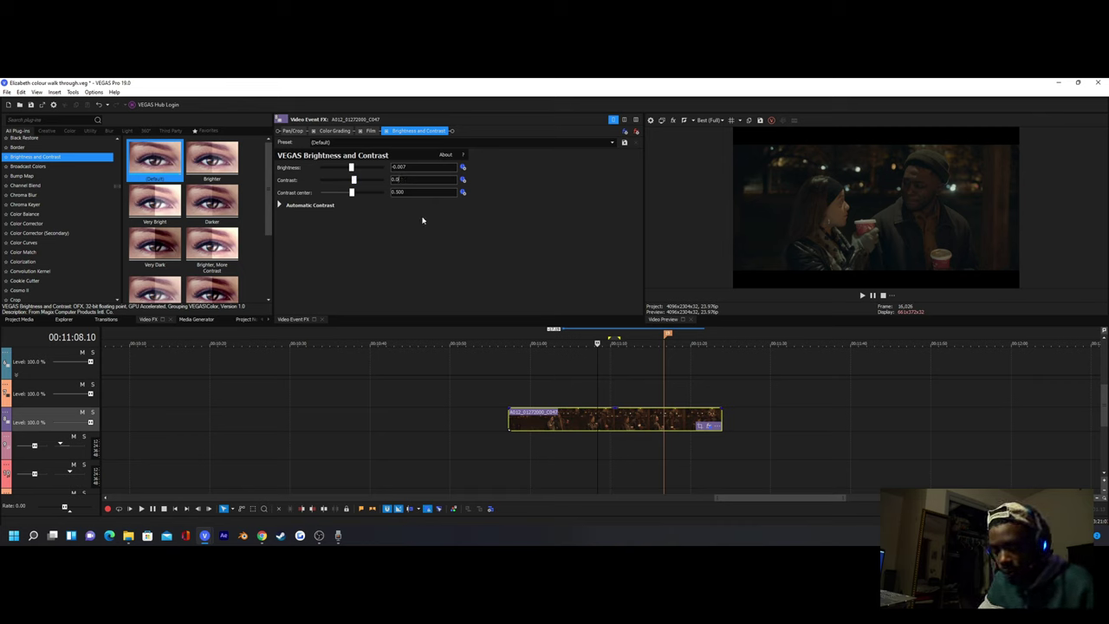
Set the Brightness and Contrast effect's Contrast to 0.042 and check the frame at 00:11:10.19
key("Return")
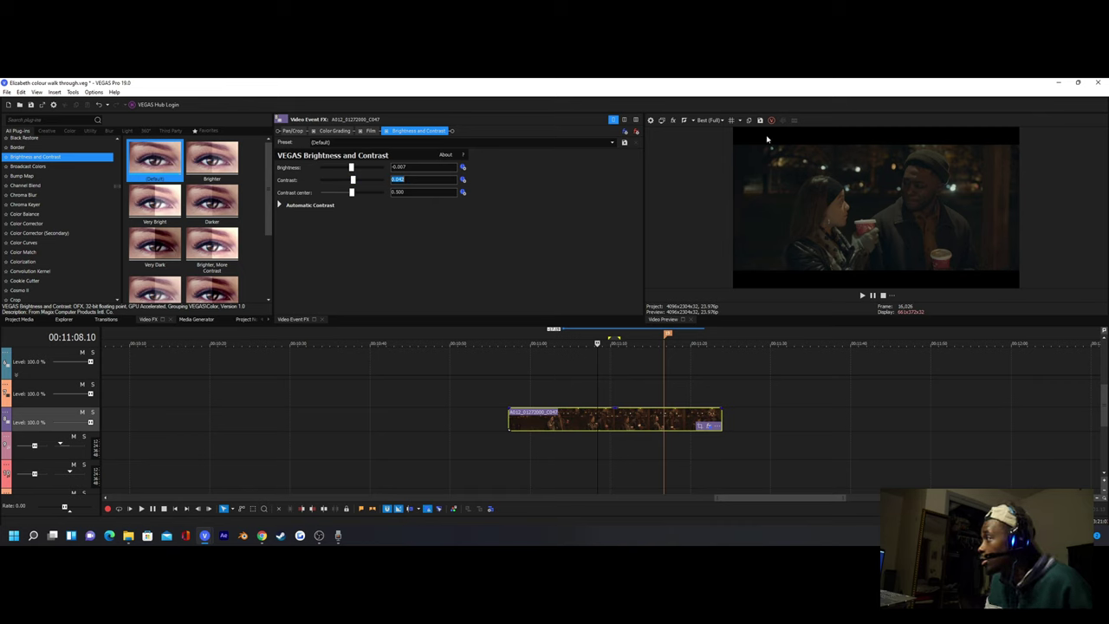
left_click(618, 420)
left_click(616, 420)
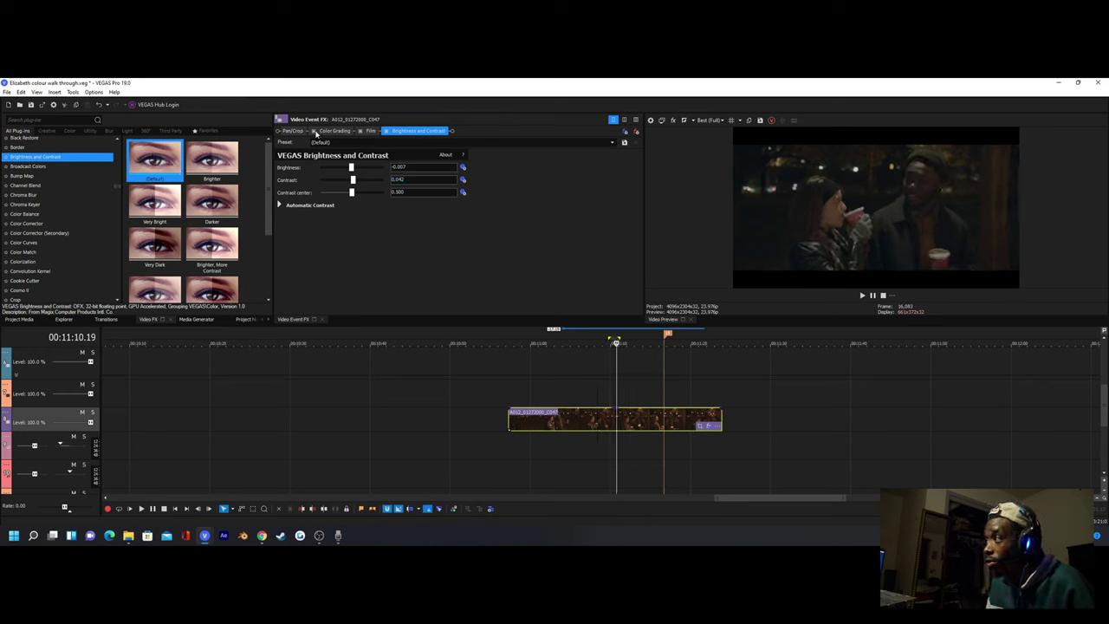
Bypass the Color Grading, Film, and Brightness and Contrast effects one by one to compare with the ungraded clip
left_click(313, 131)
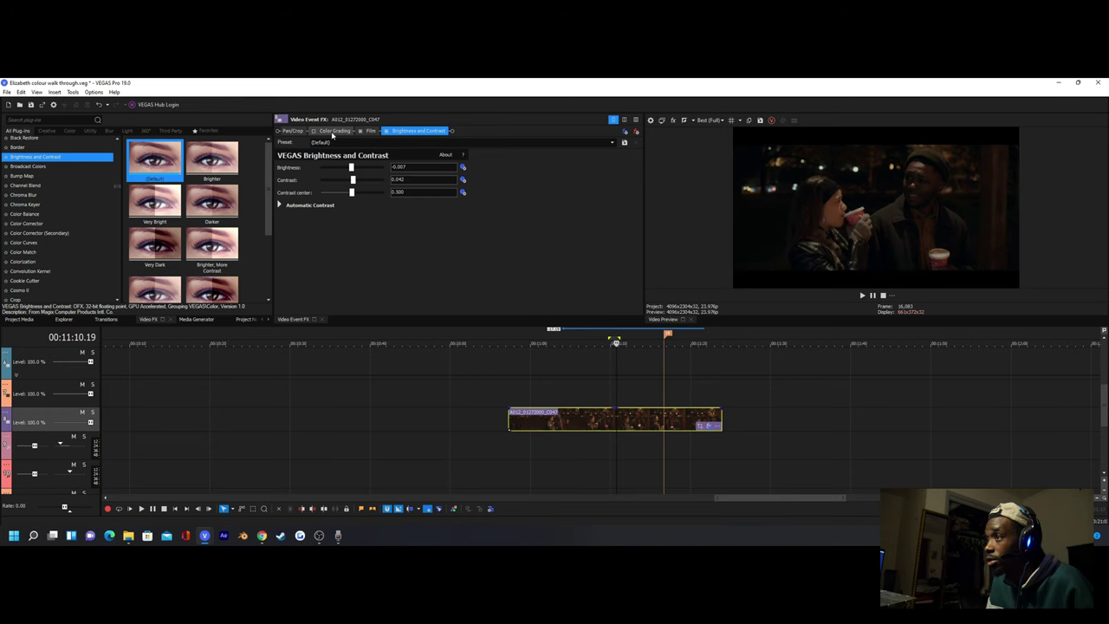
left_click(361, 132)
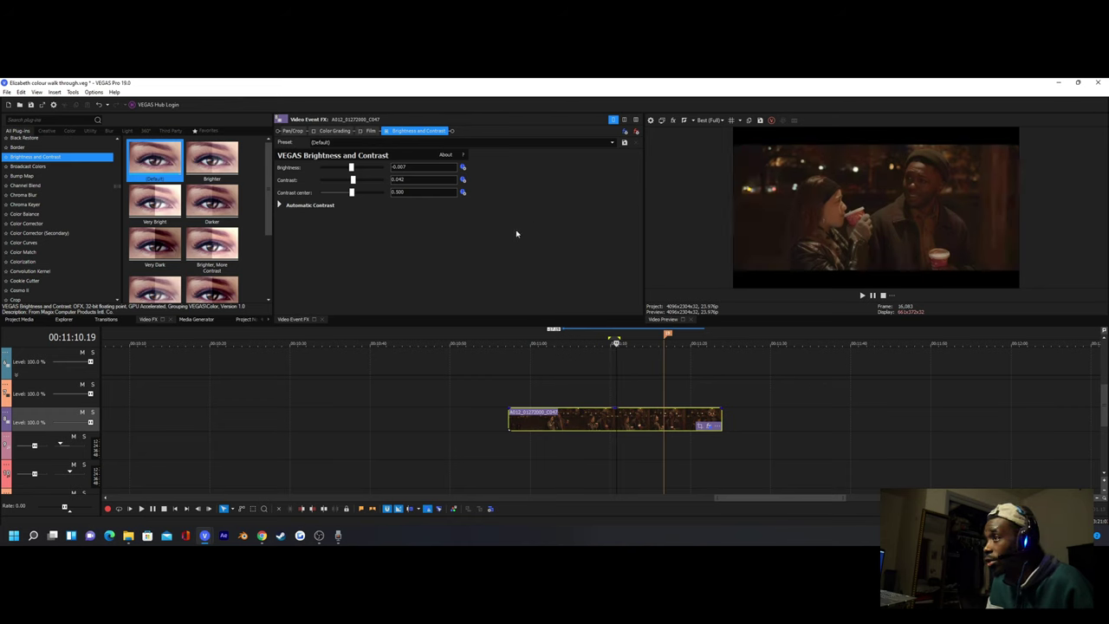
left_click(388, 131)
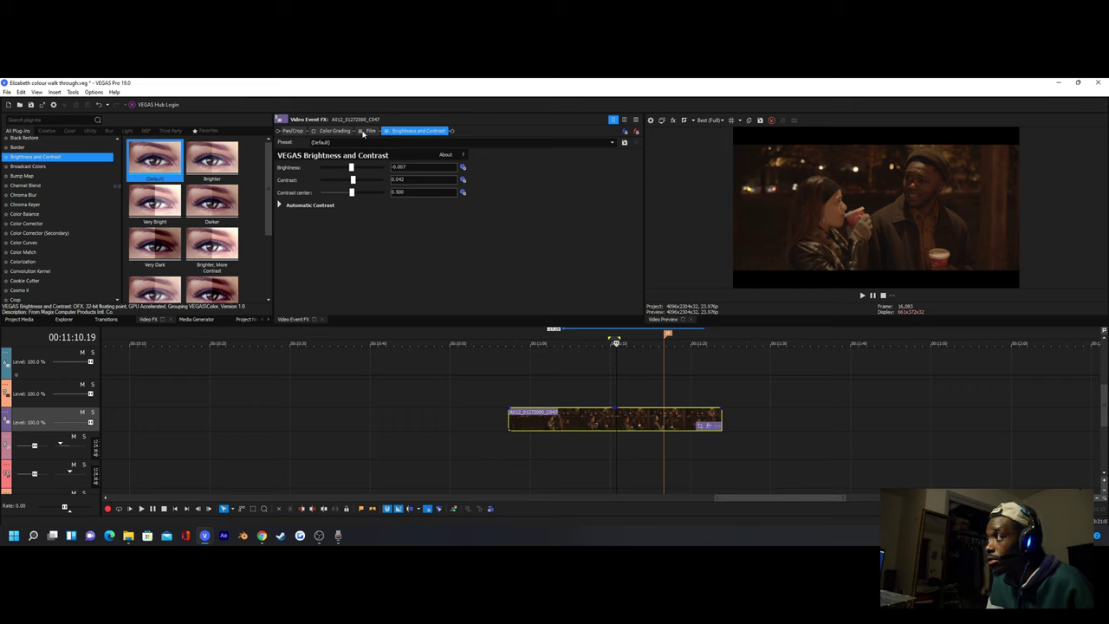
Re-enable the bypassed Film and Color Grading effects and show the Color Grading effect in the clip's effect chain
left_click(361, 132)
left_click(361, 132)
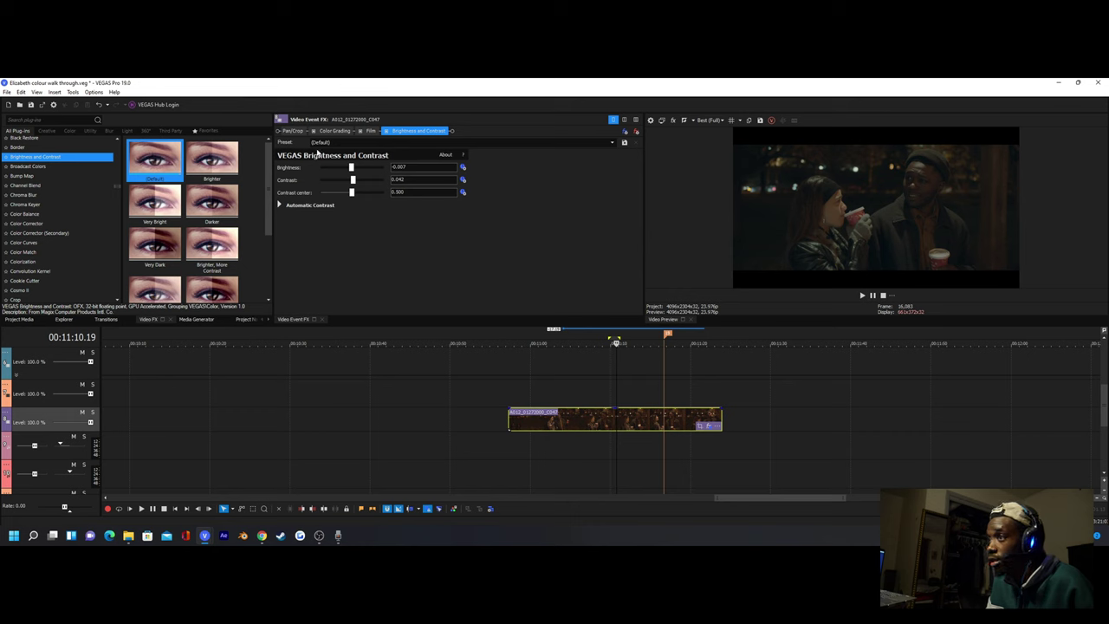
left_click(335, 131)
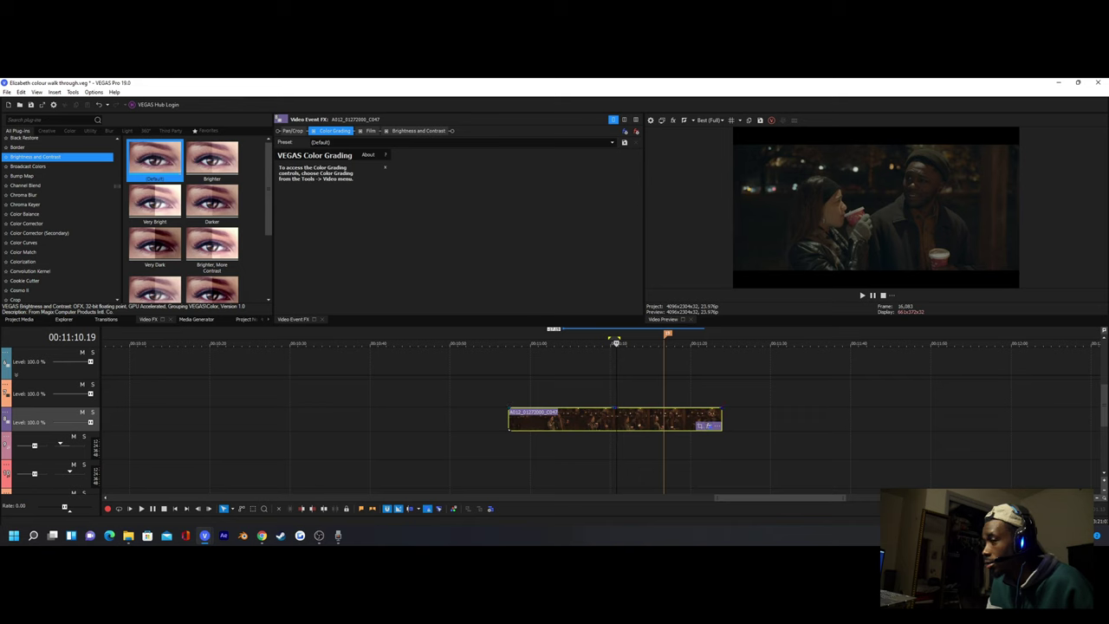
Reopen the color grading controls and fine-tune the RGB curve by slightly nudging its shadow and highlight handles
left_click(453, 510)
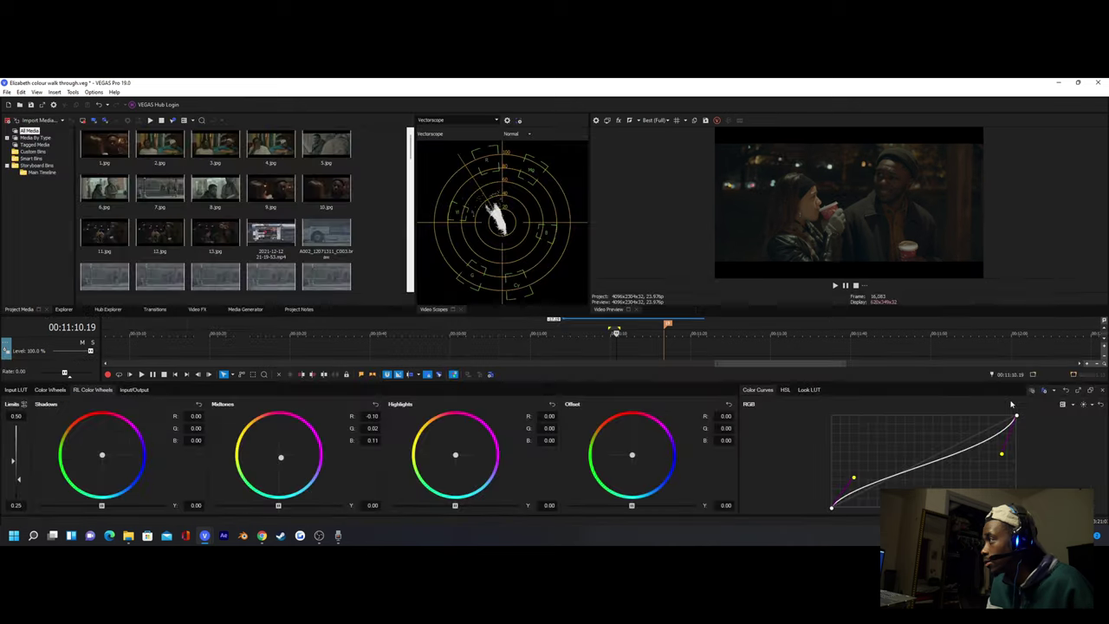
left_click_drag(853, 477, 858, 475)
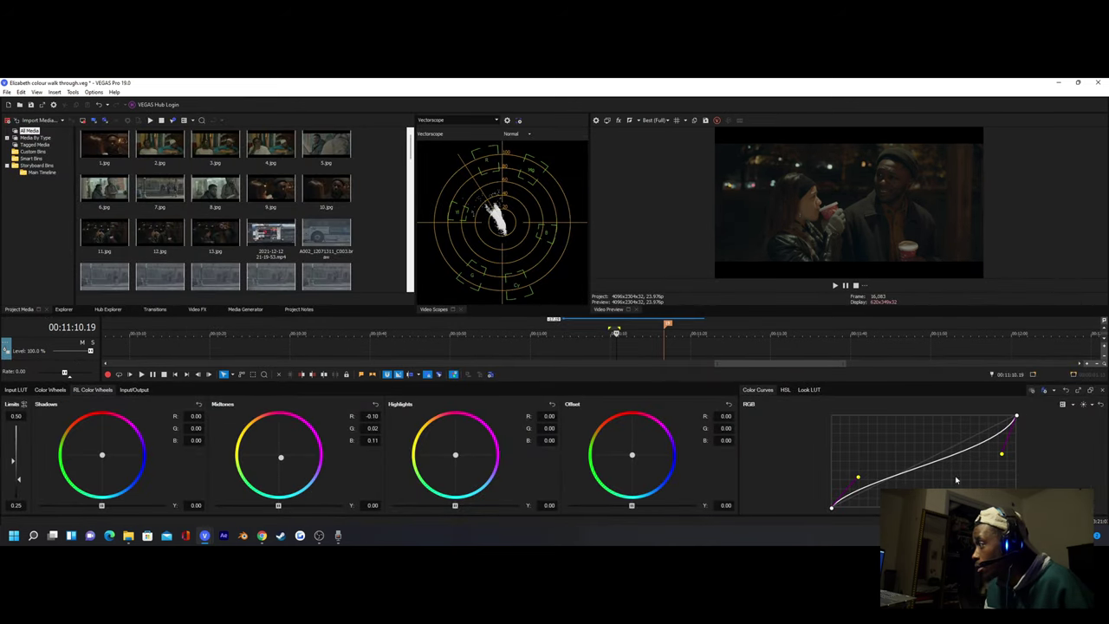
left_click_drag(1002, 453, 1000, 453)
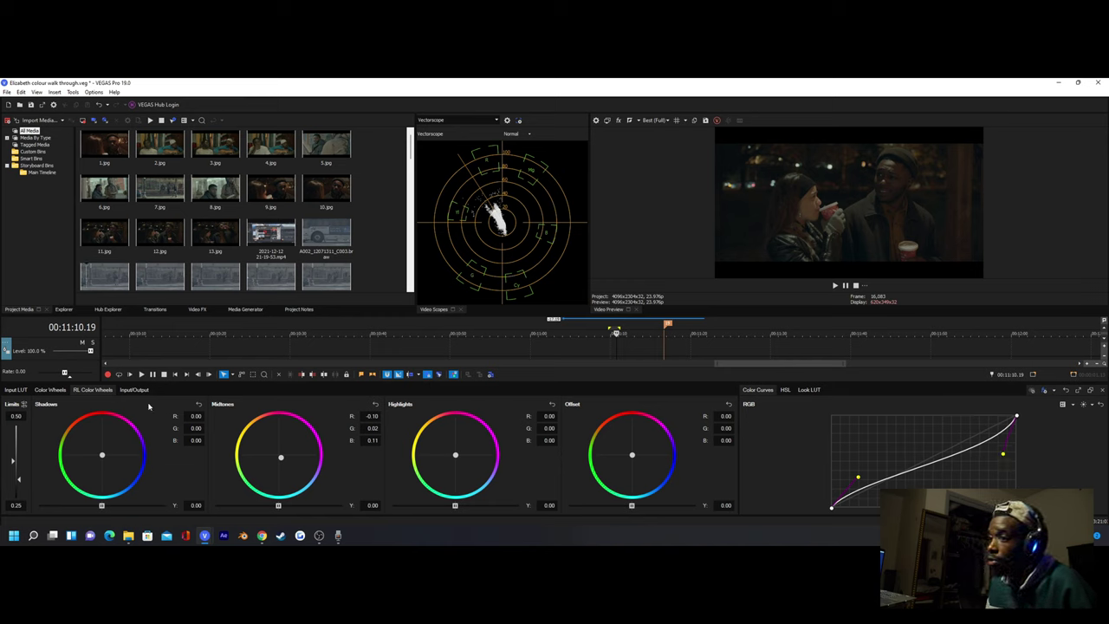
Set the HSL Saturation to 1.16 and close the color grading controls
left_click(785, 390)
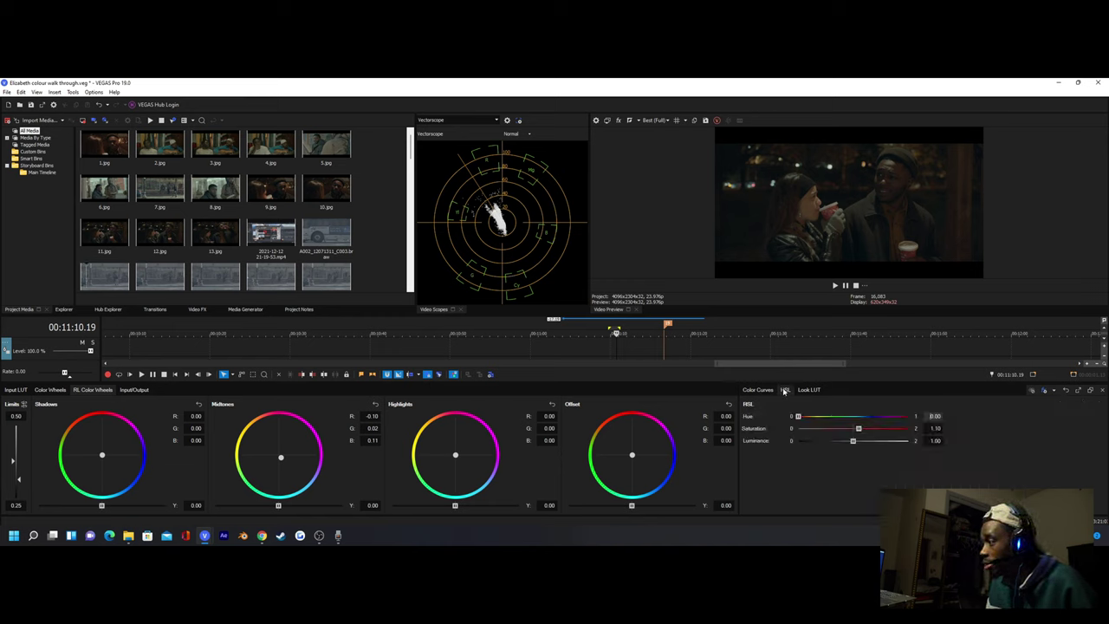
left_click_drag(859, 430, 863, 431)
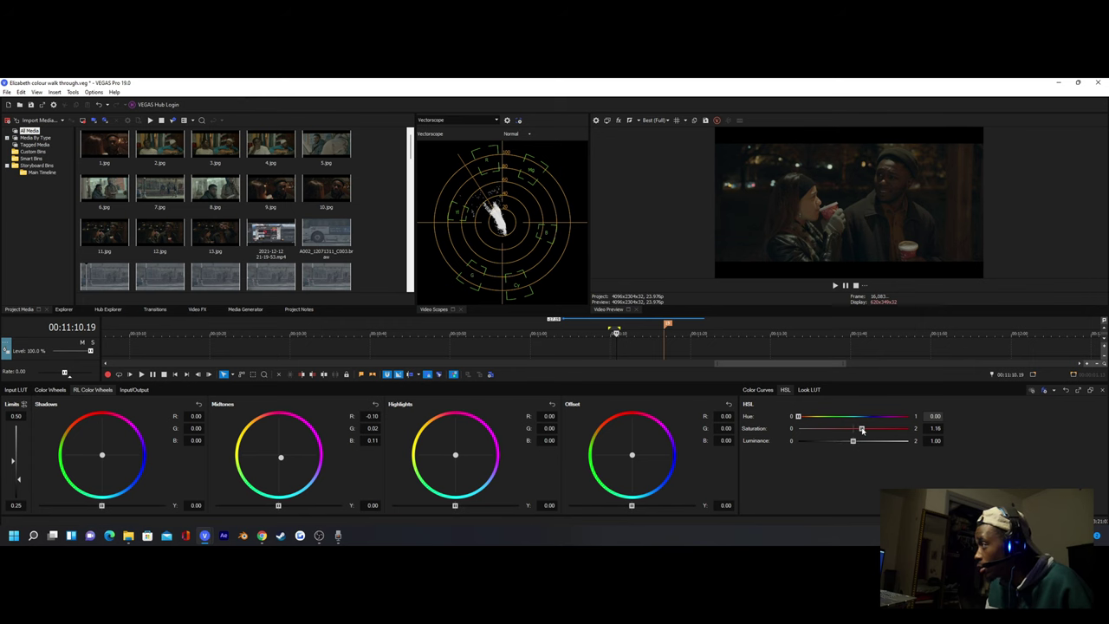
left_click(1102, 390)
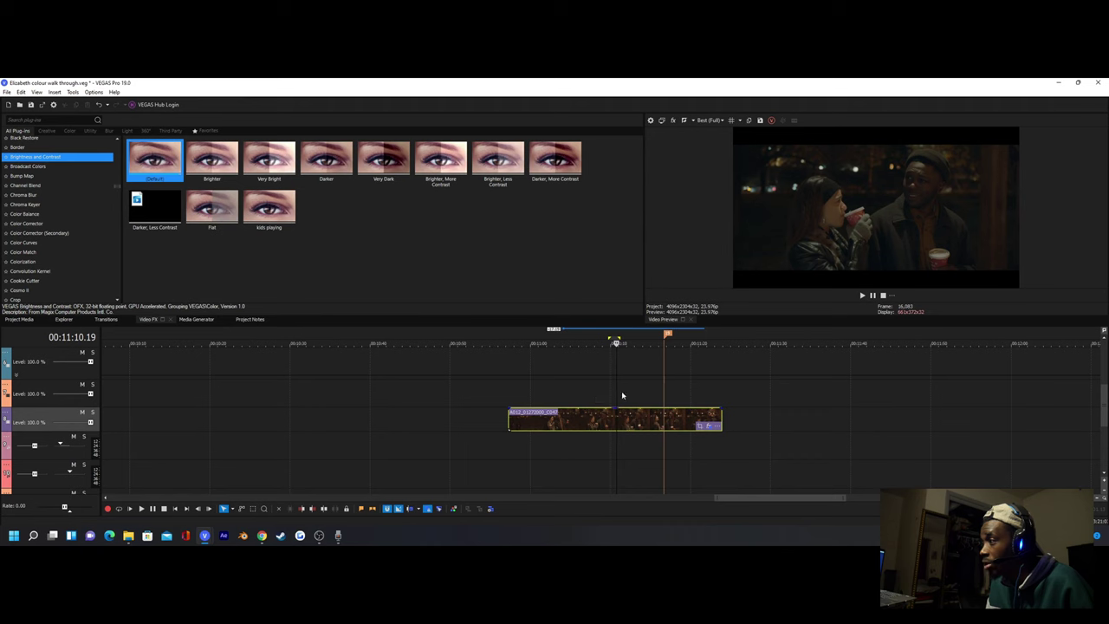
Review the graded clip at several frames between 00:11:07.22 and 00:11:10.08
left_click(613, 397)
left_click(593, 421)
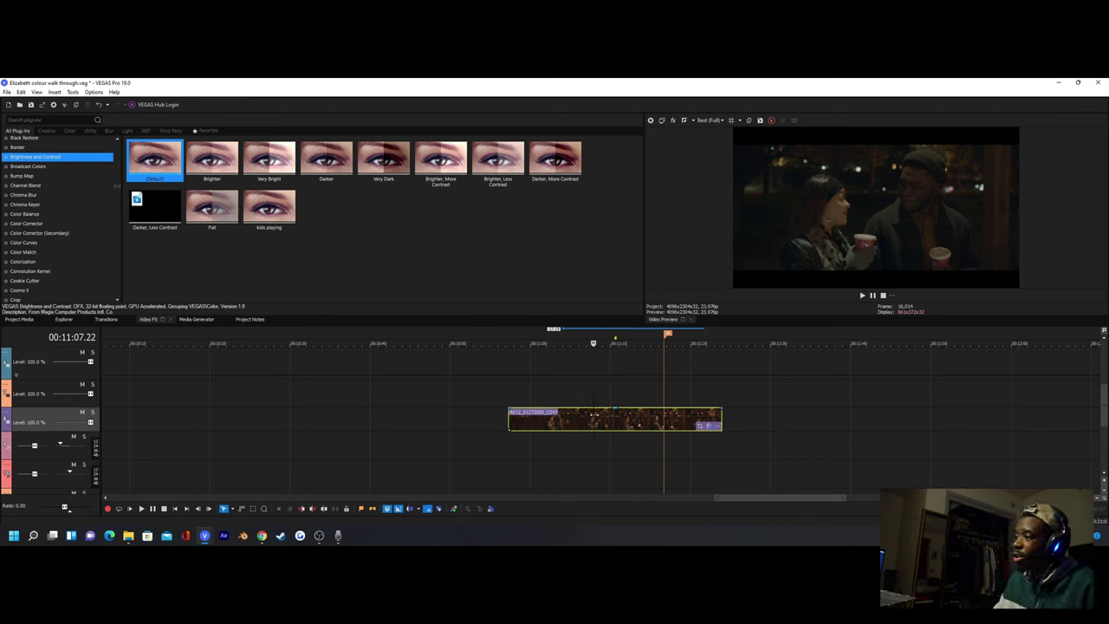
left_click(610, 419)
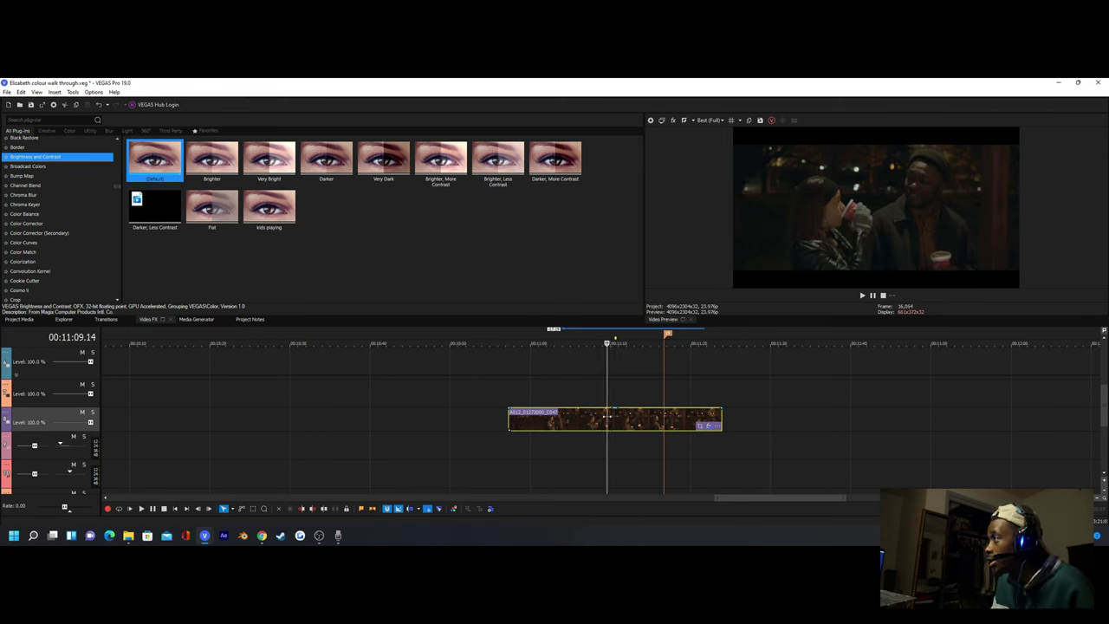
left_click(607, 418)
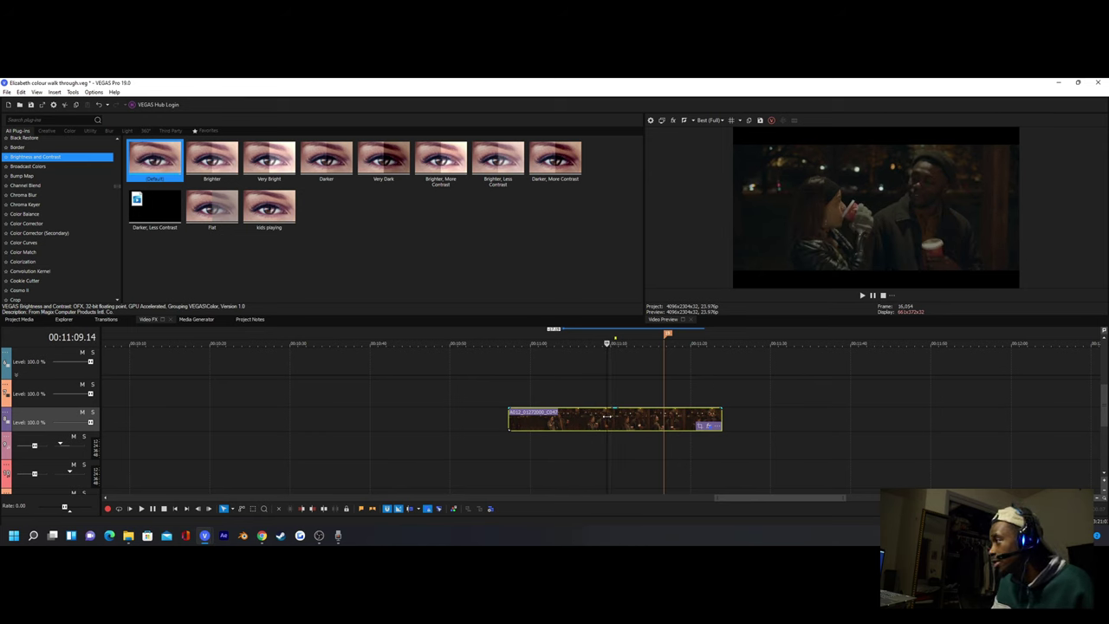
left_click(611, 418)
left_click(608, 419)
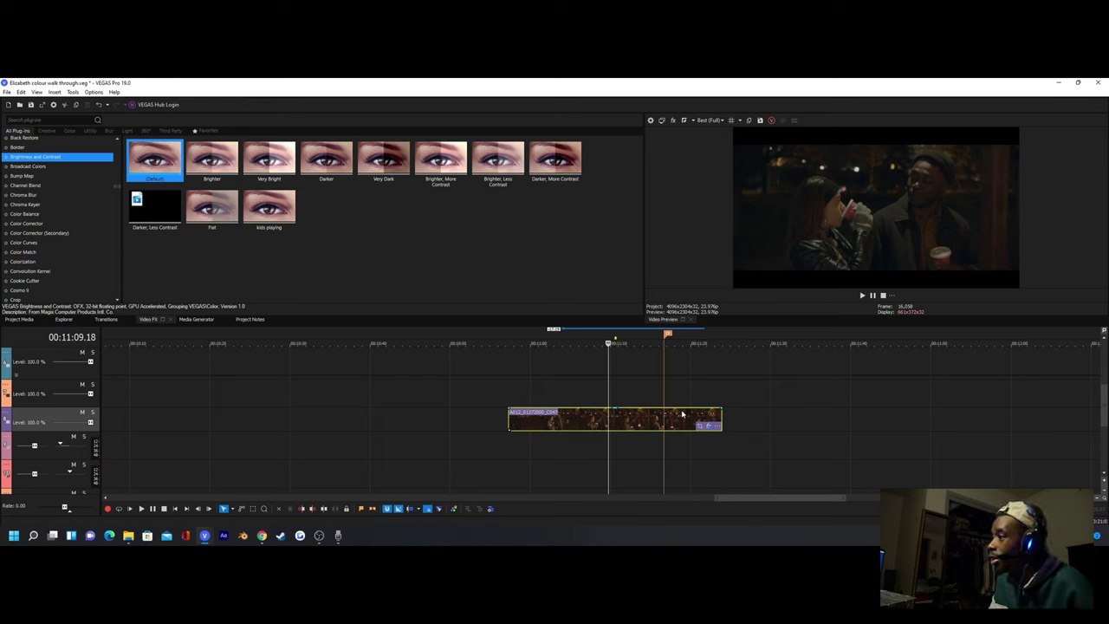
left_click(610, 420)
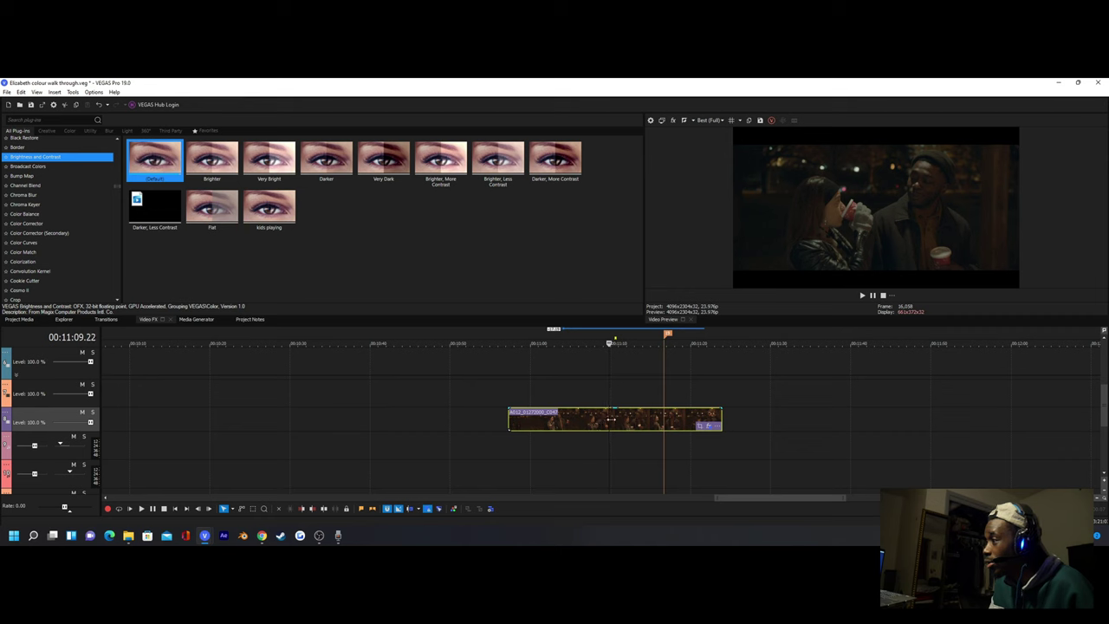
left_click(613, 420)
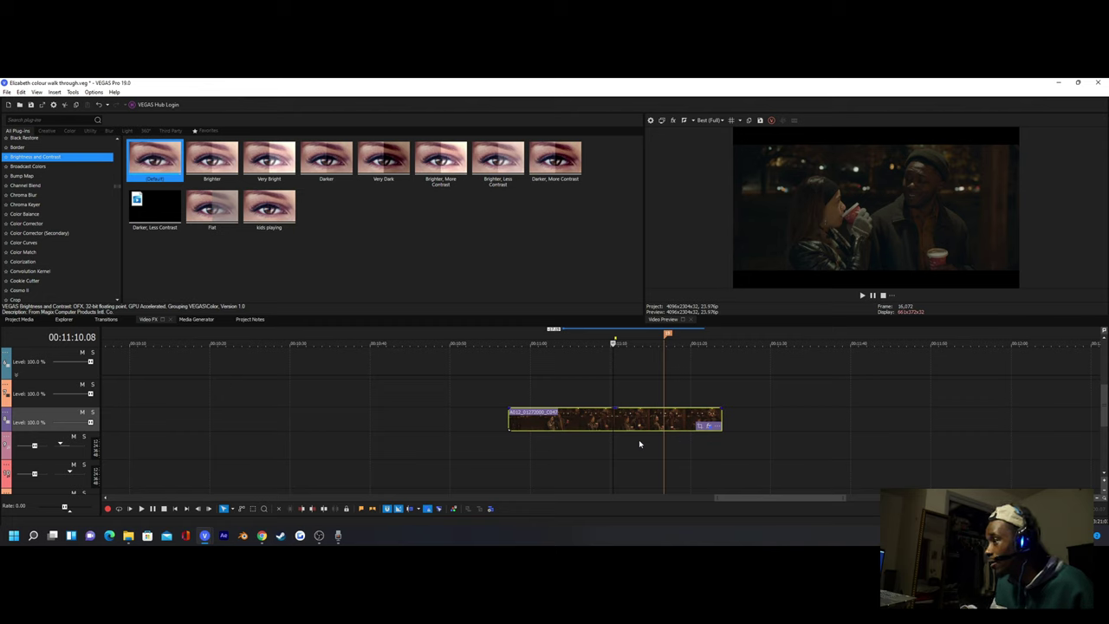
left_click(609, 425)
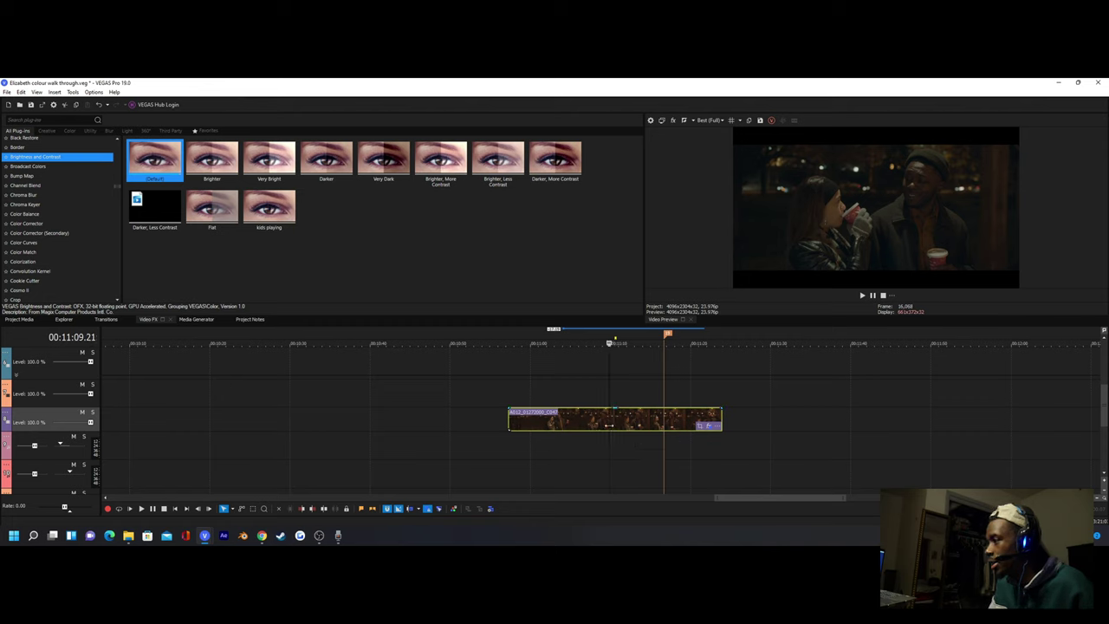
scroll(611, 423, "up", 3)
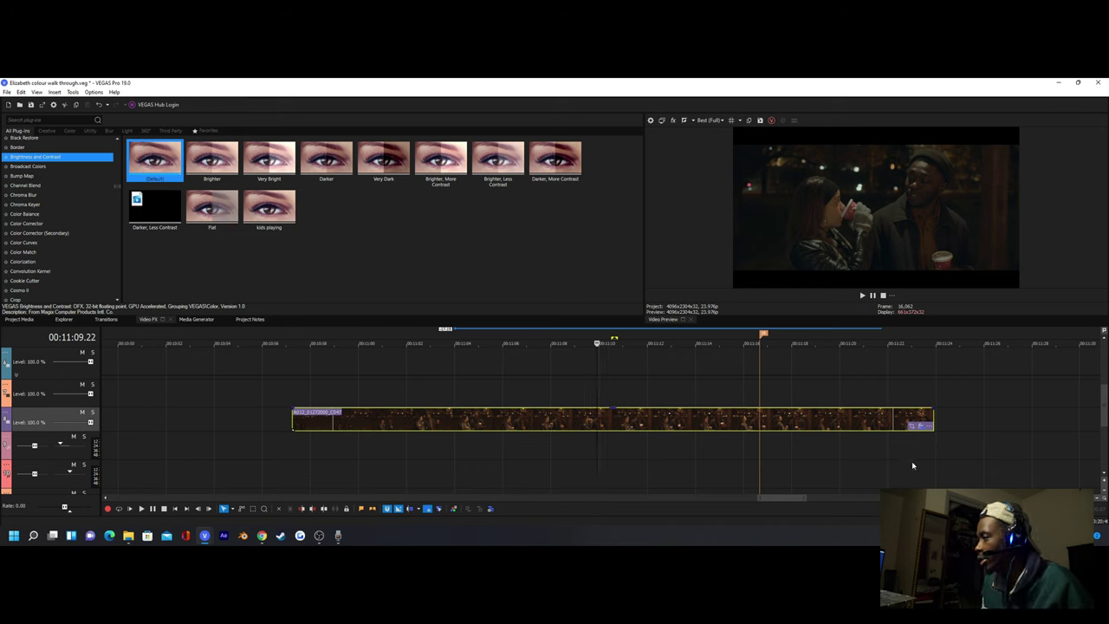
Save the clip's effect chain as a plug-in package named "Film colour" in the Filter Packages folder
left_click(921, 425)
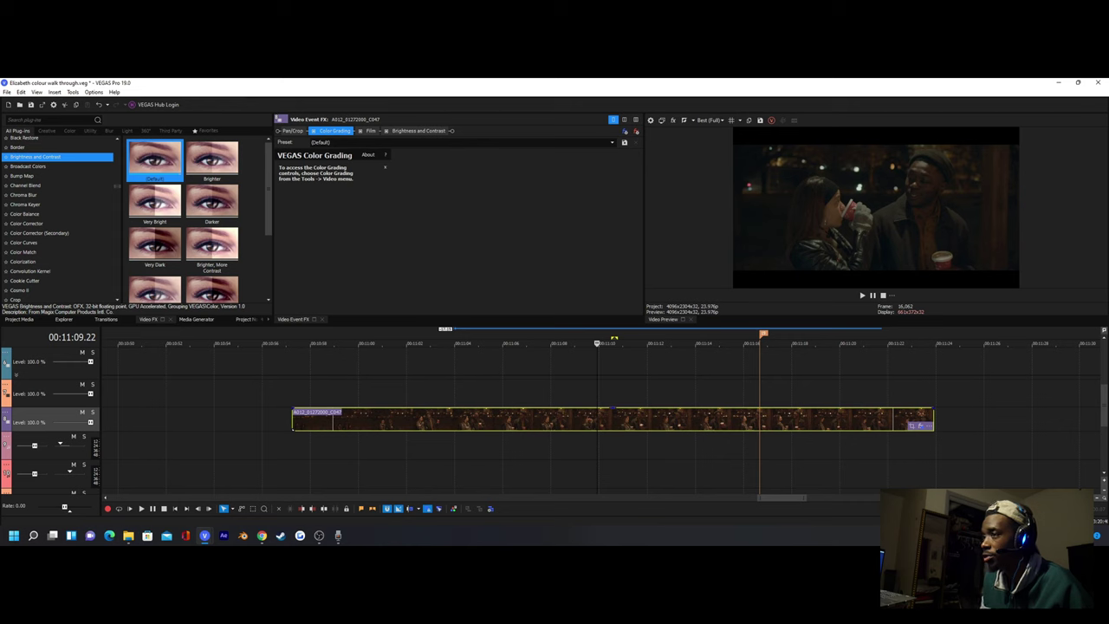
left_click(627, 133)
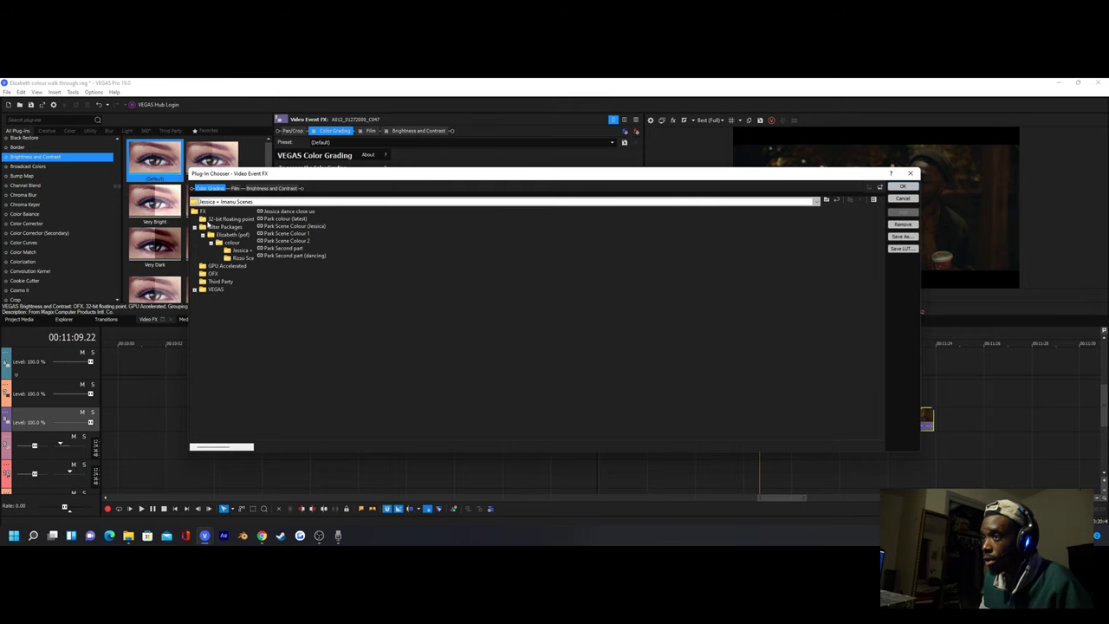
left_click(203, 211)
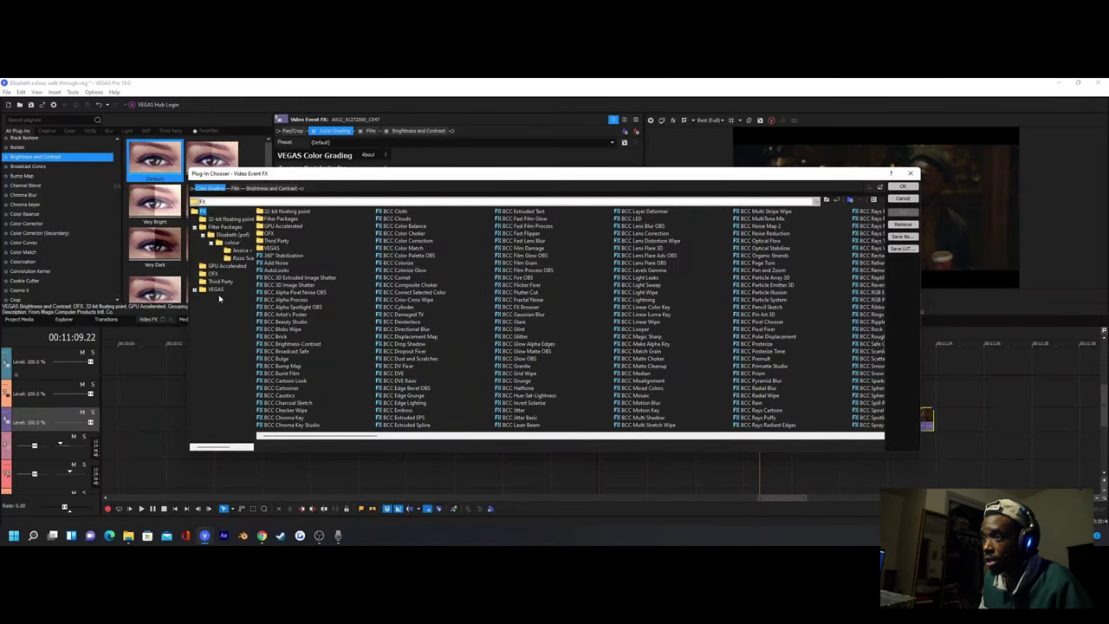
left_click(219, 227)
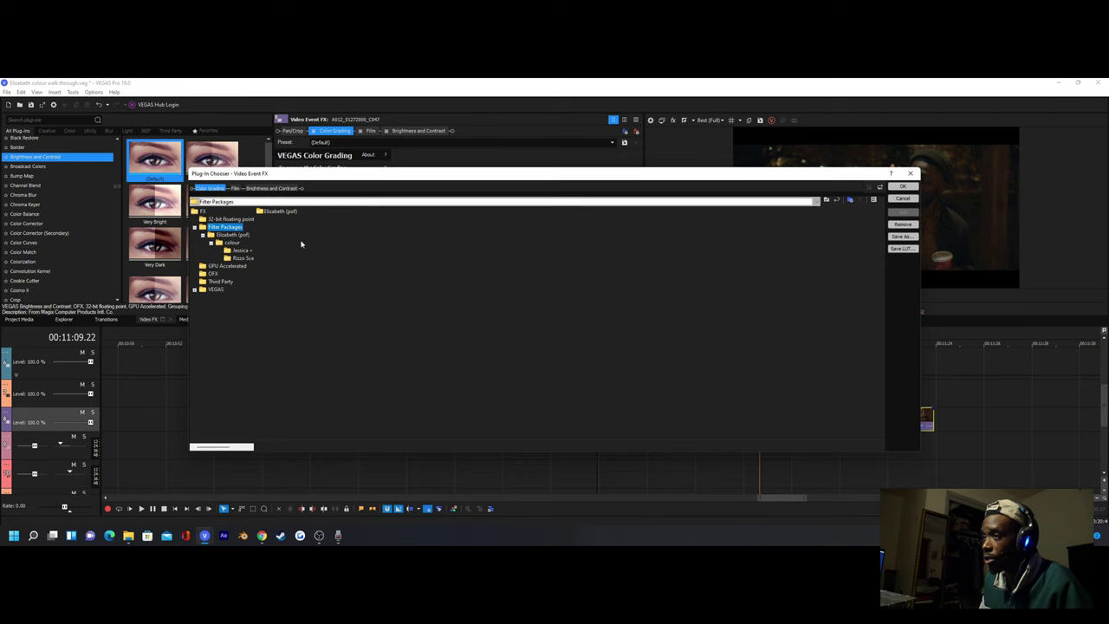
left_click(902, 235)
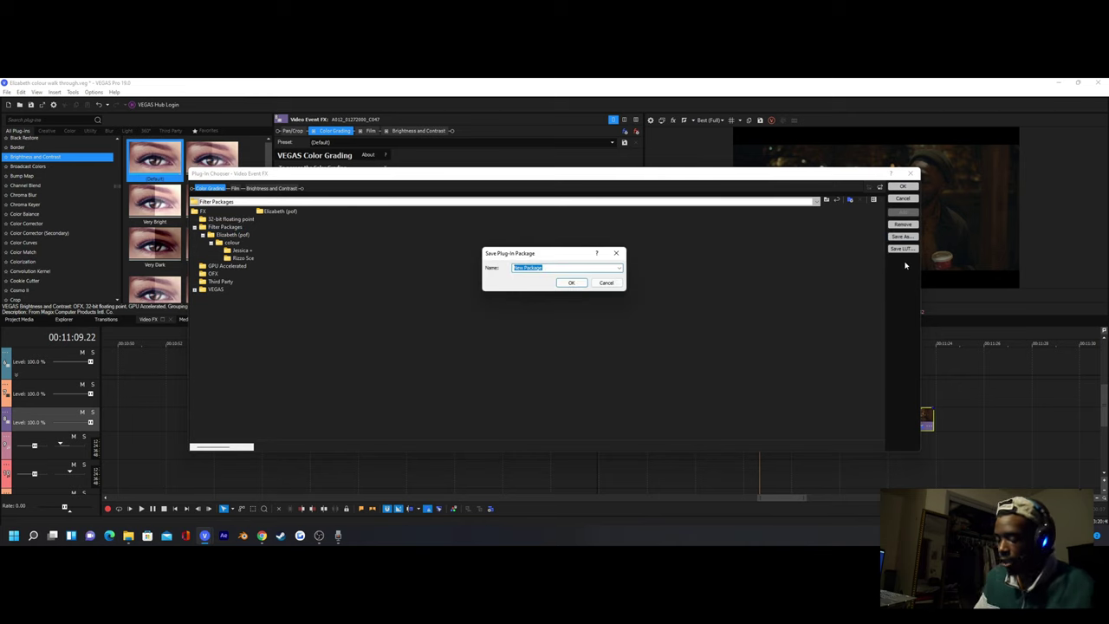
key("BackSpace")
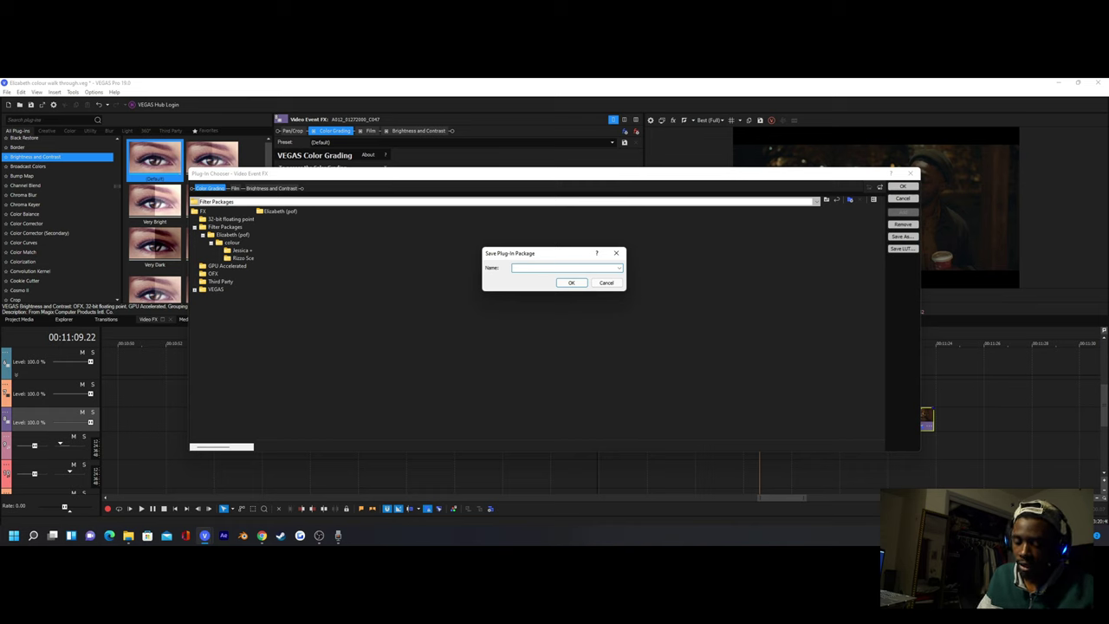
type("R")
key("BackSpace")
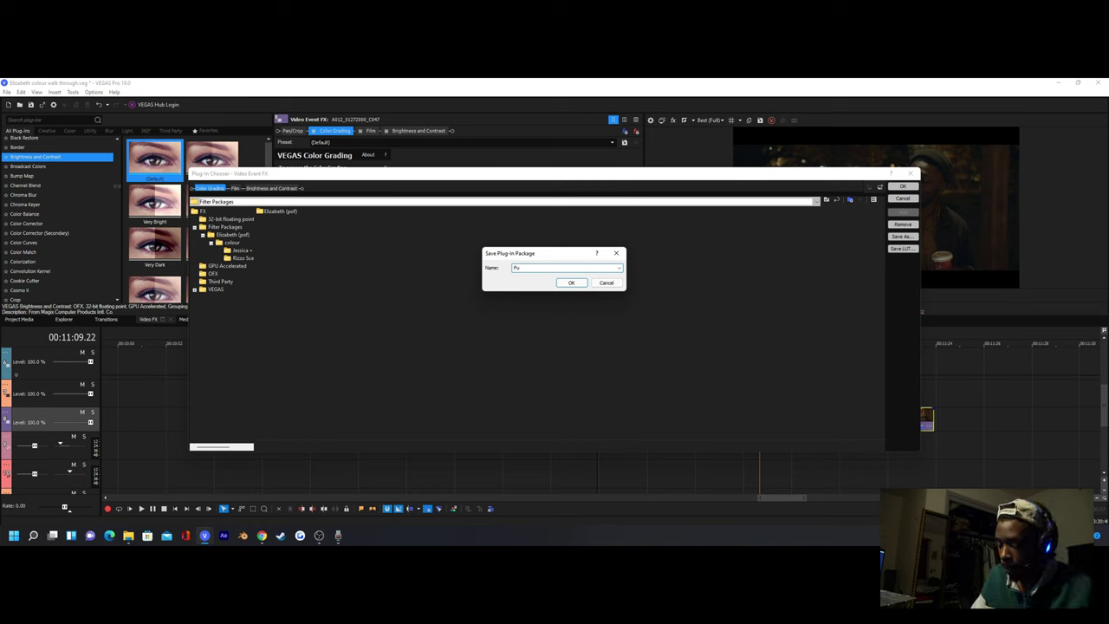
key("Return")
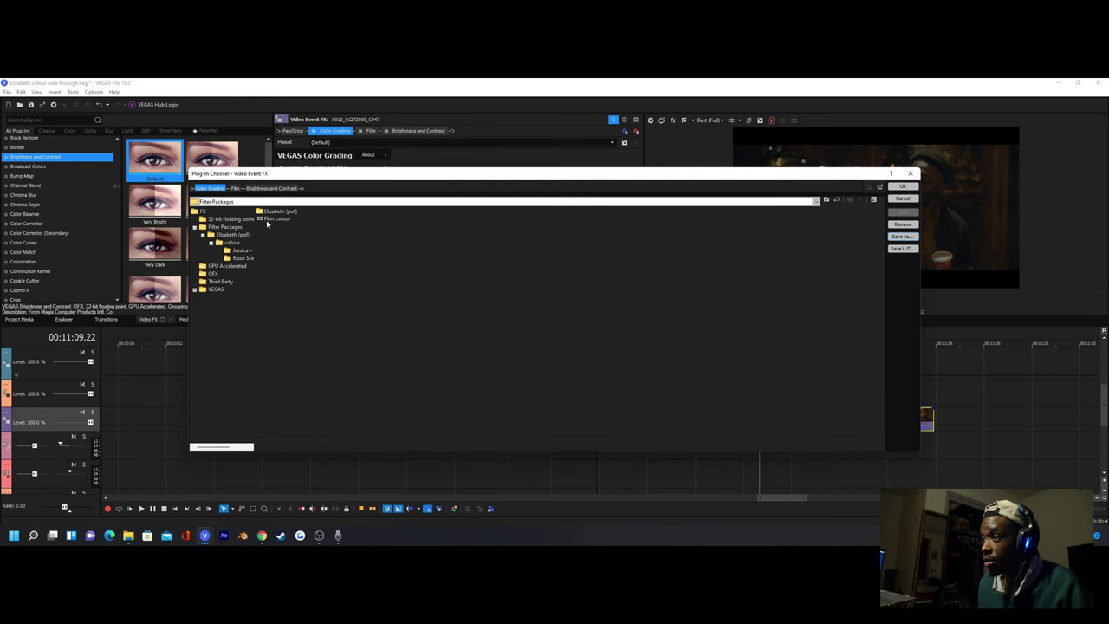
left_click(273, 219)
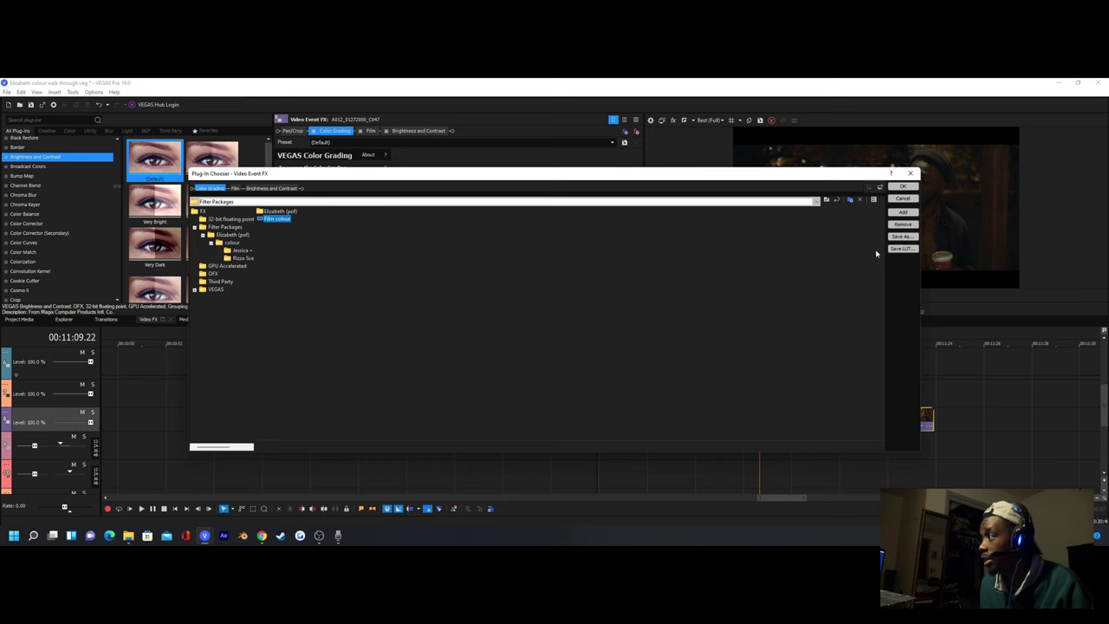
left_click(905, 249)
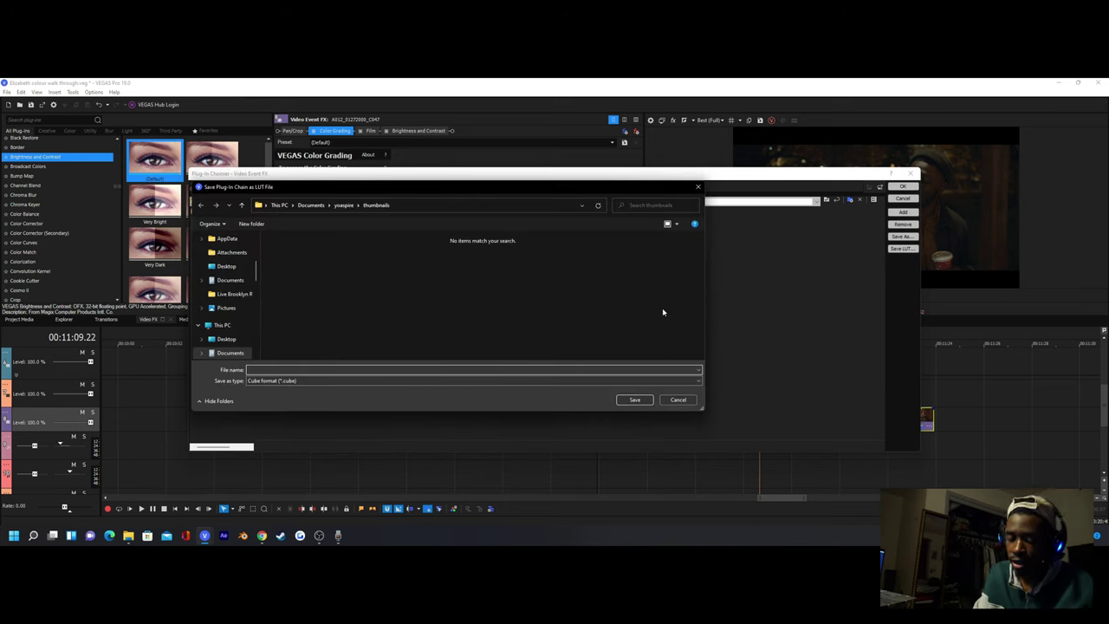
type("Saswell ex")
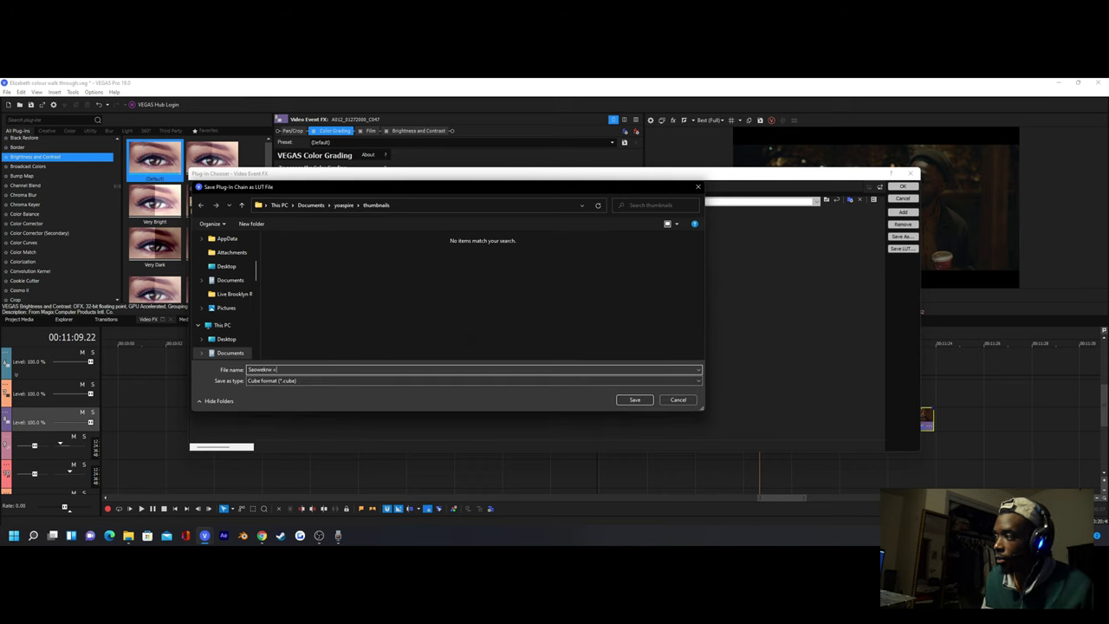
left_click(697, 186)
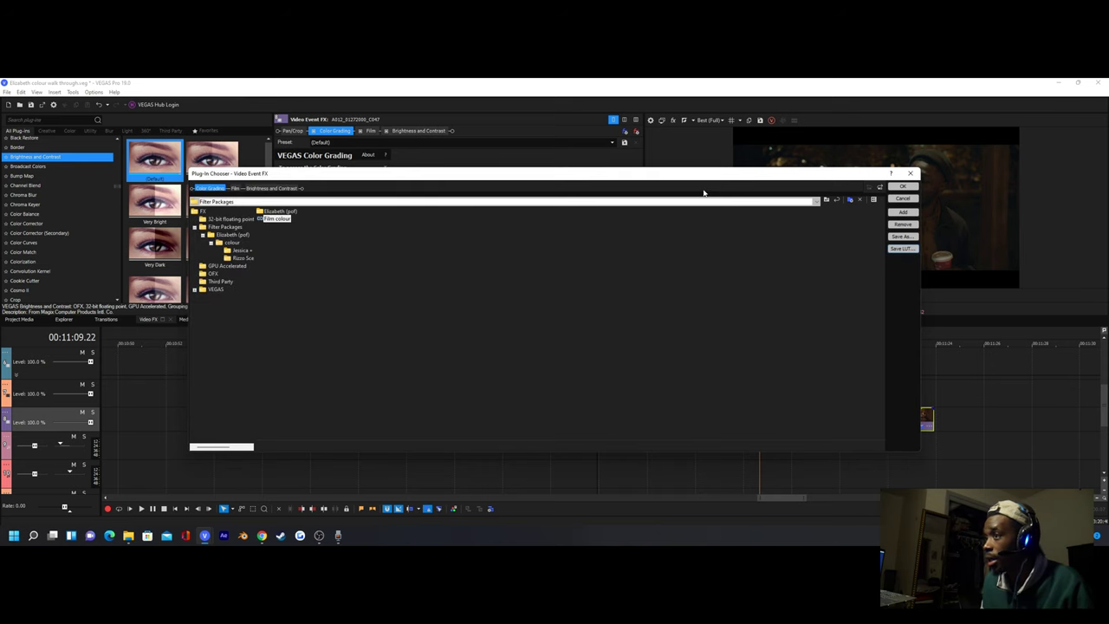
left_click(909, 173)
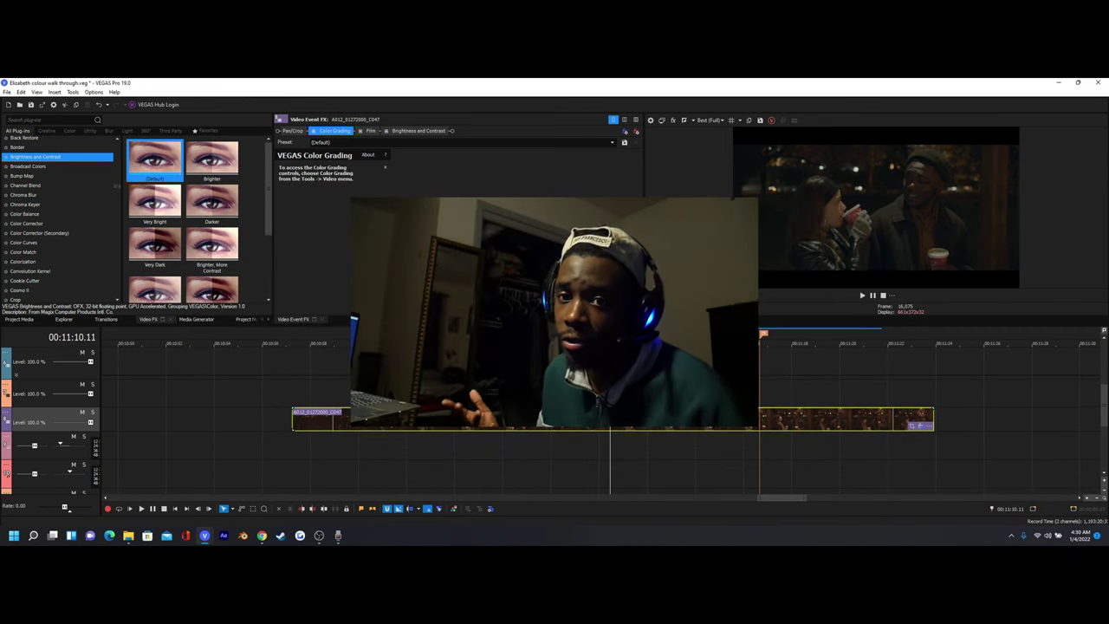